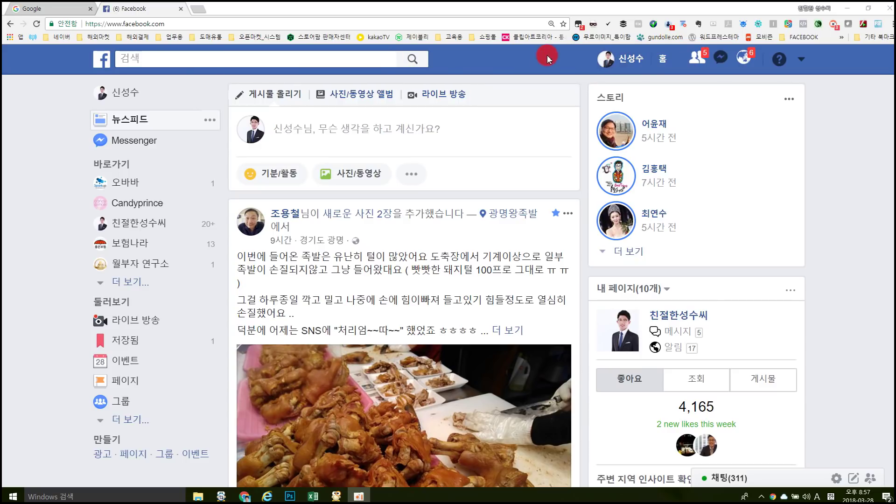
Open the Facebook ad management page and enter the profile owner's own active ad account with the ₩5,000,000 spending limit
{"action": "left_click", "coordinate": [803, 60]}
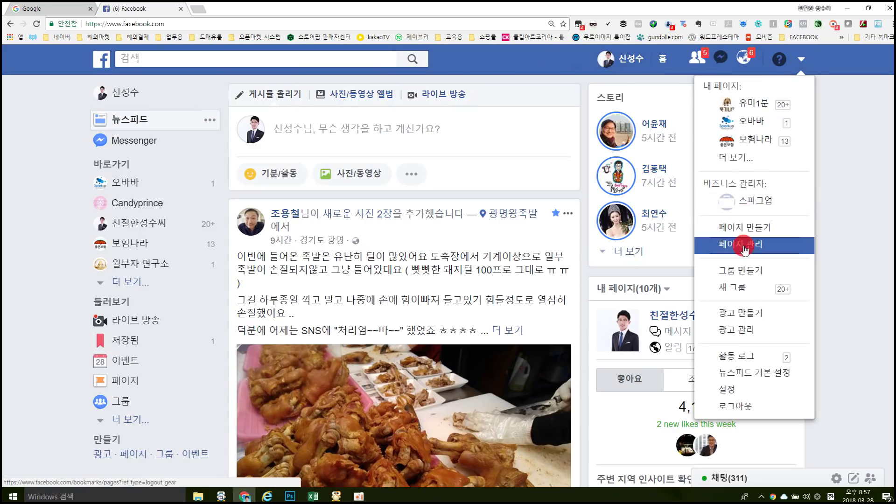
{"action": "left_click", "coordinate": [751, 332]}
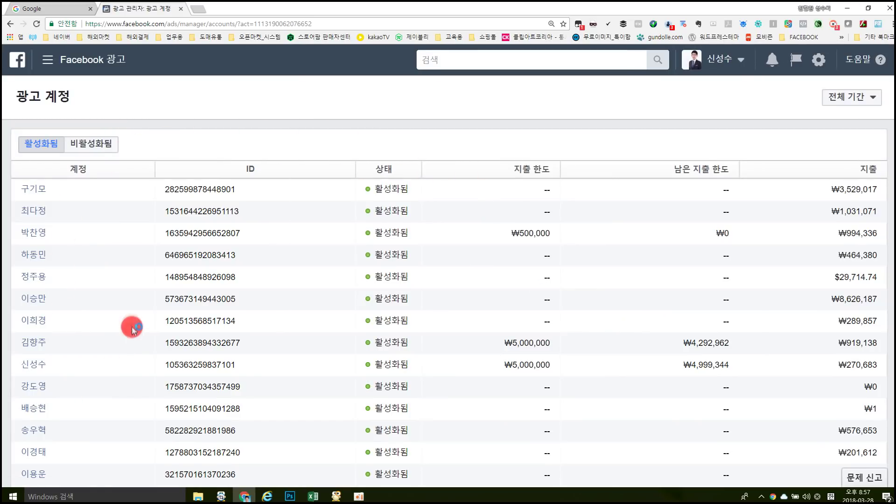
{"action": "scroll", "coordinate": [115, 290], "scroll_direction": "down", "scroll_amount": 2}
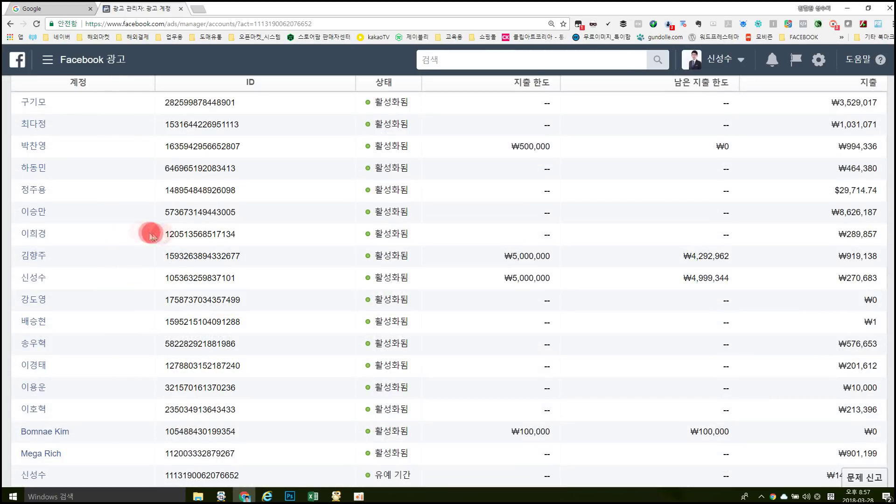
{"action": "left_click", "coordinate": [42, 282]}
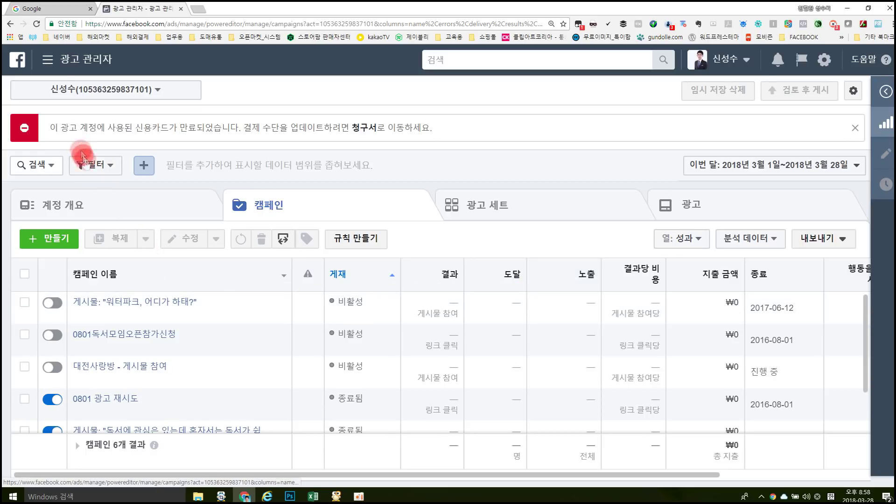
Show all ad manager tools and open the audience (타겟) page under assets
{"action": "left_click", "coordinate": [68, 67]}
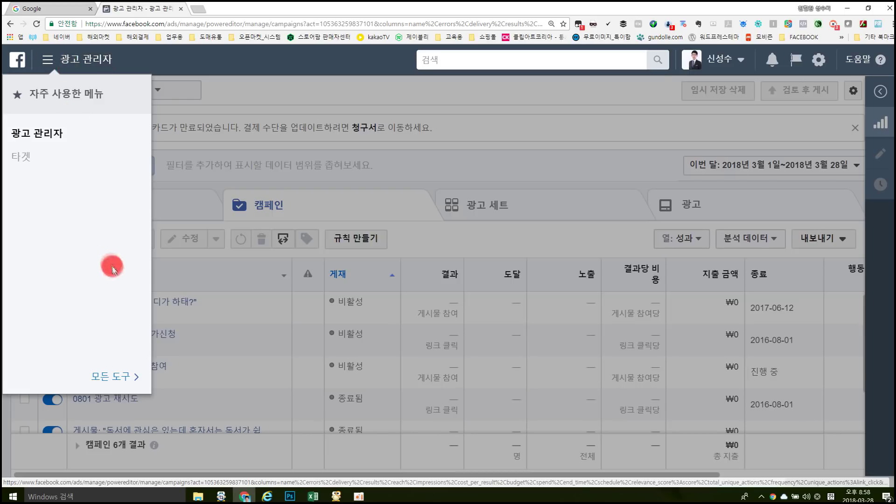
{"action": "left_click", "coordinate": [122, 378]}
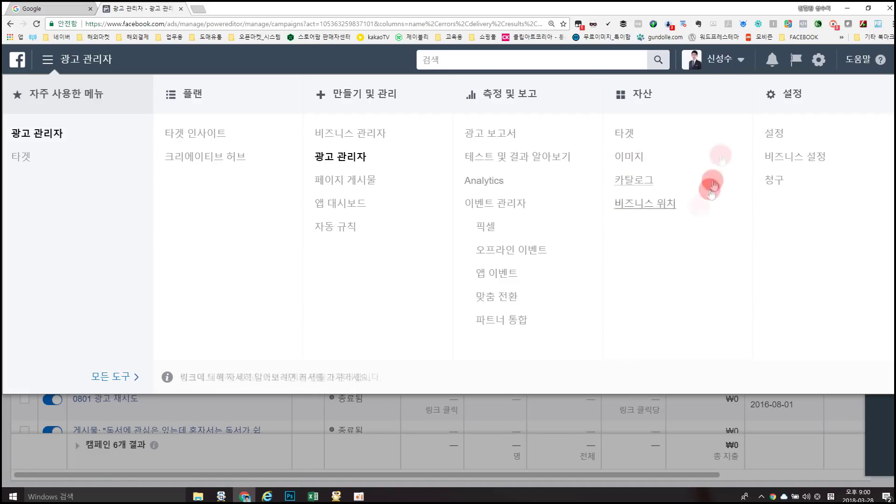
{"action": "left_click", "coordinate": [625, 134]}
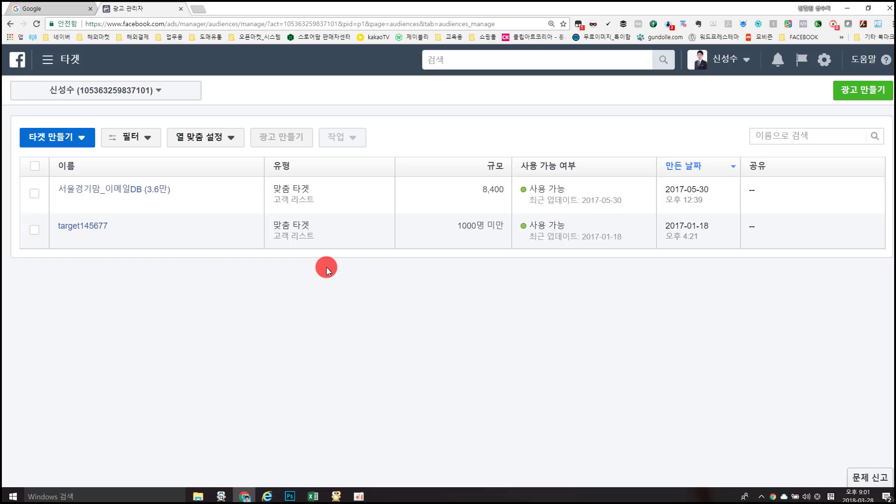
Start a new custom audience (맞춤 타겟) based on a customer file, with customers added from an own file
{"action": "mouse_move", "coordinate": [114, 193]}
{"action": "left_click", "coordinate": [59, 139]}
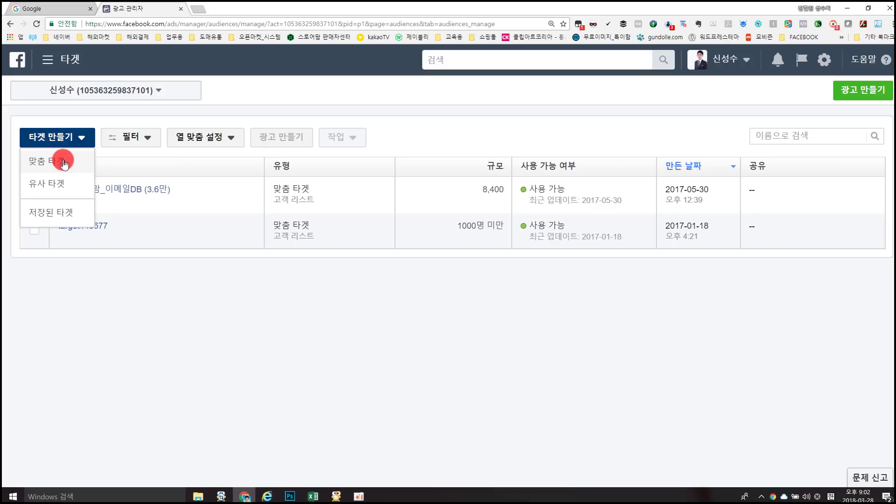
{"action": "left_click", "coordinate": [63, 162]}
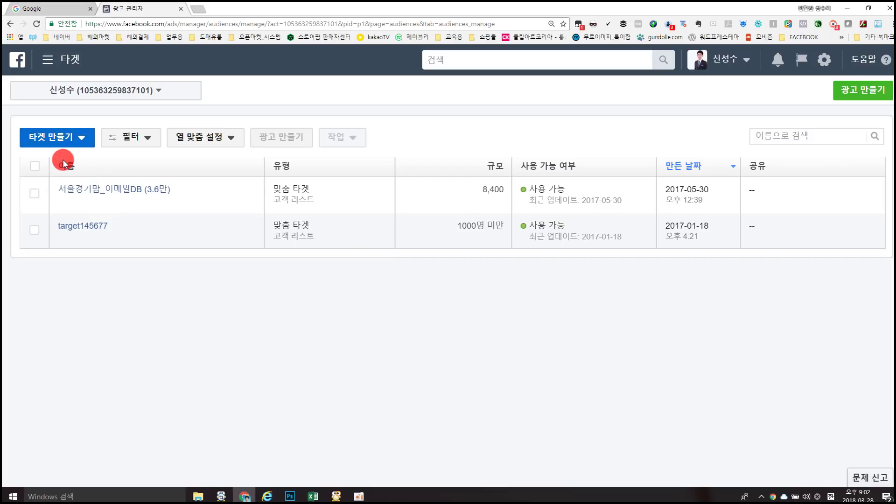
{"action": "scroll", "coordinate": [420, 198], "scroll_direction": "down", "scroll_amount": 1}
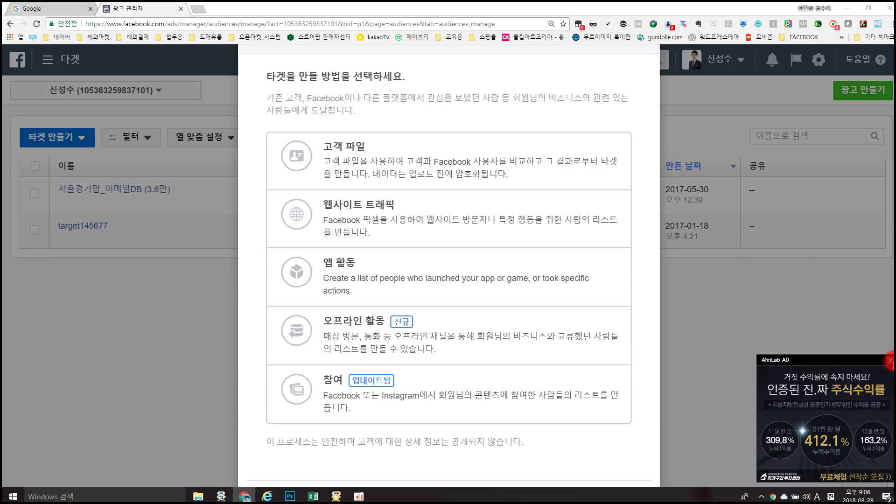
{"action": "left_click", "coordinate": [890, 360]}
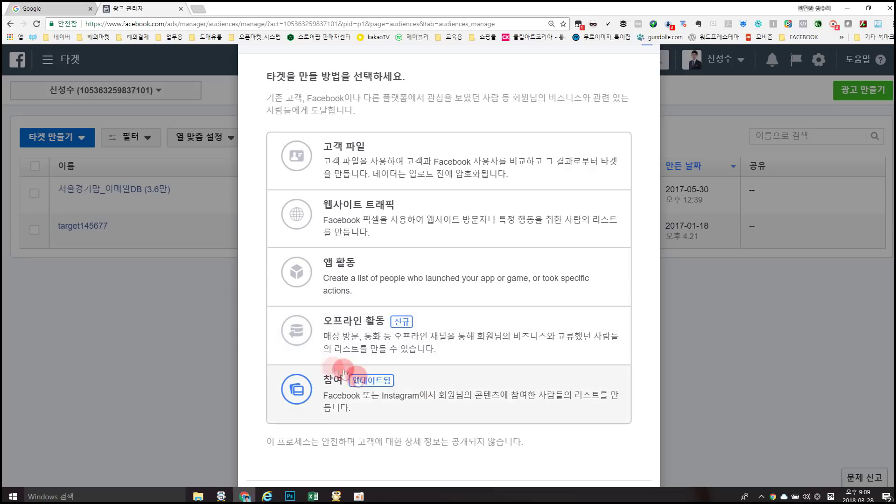
{"action": "left_click", "coordinate": [374, 413]}
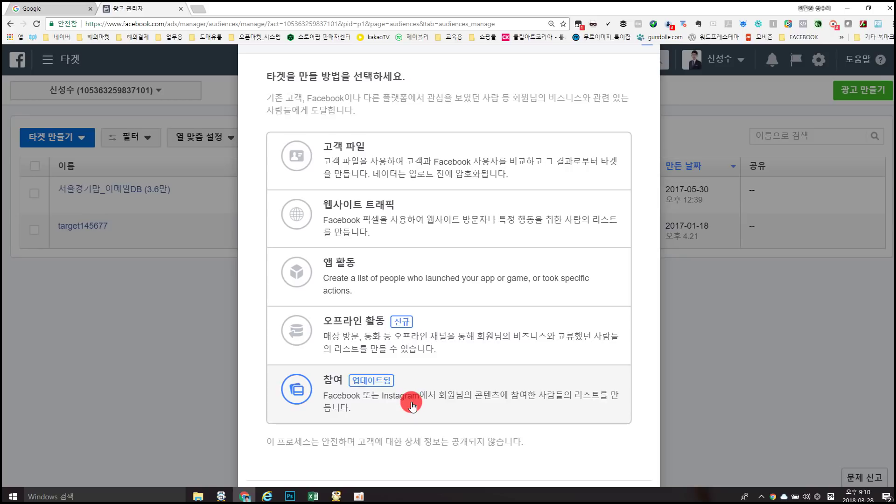
{"action": "left_click", "coordinate": [435, 154]}
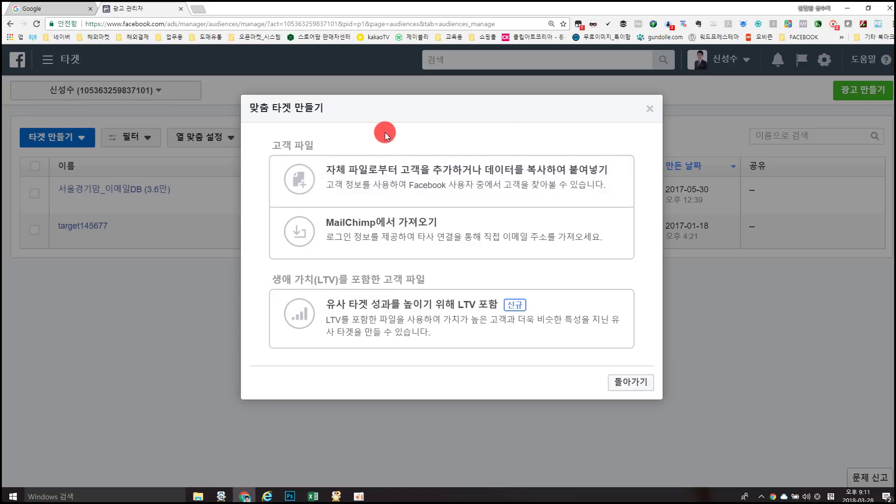
{"action": "left_click", "coordinate": [494, 178]}
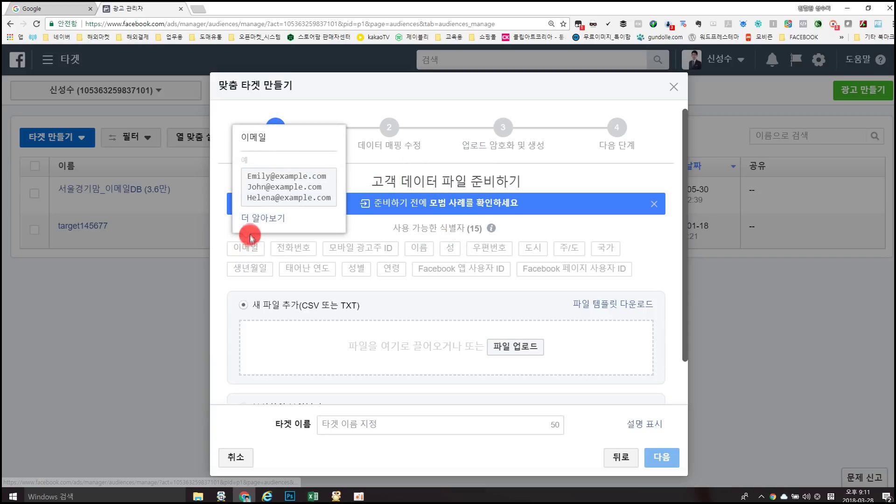
Examine the accepted formats for the phone number, mobile advertiser ID and Facebook user ID identifiers
{"action": "mouse_move", "coordinate": [290, 252]}
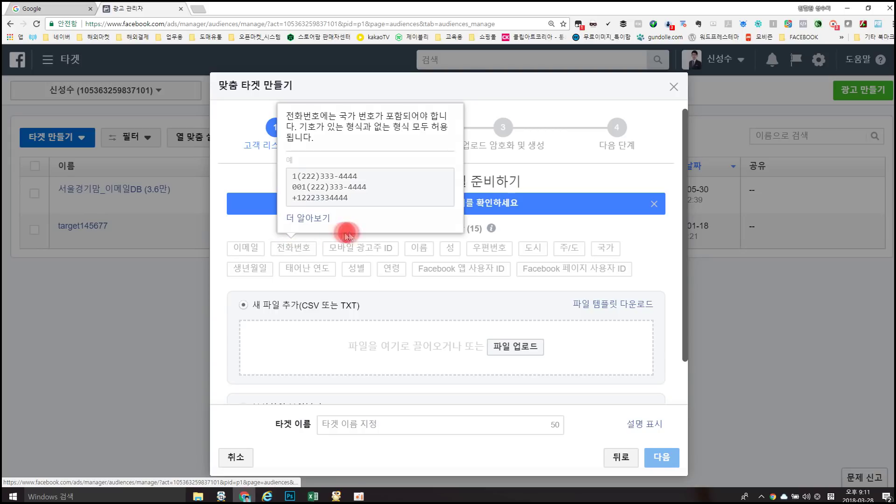
{"action": "mouse_move", "coordinate": [362, 250]}
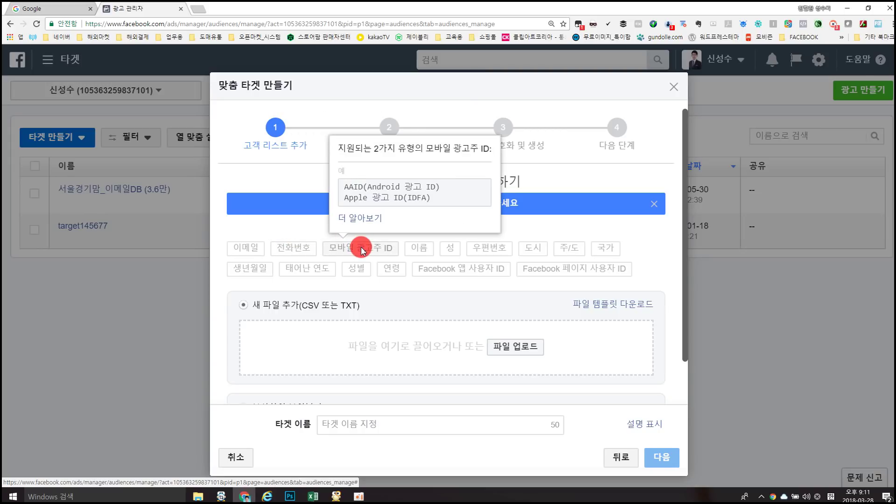
{"action": "mouse_move", "coordinate": [451, 272]}
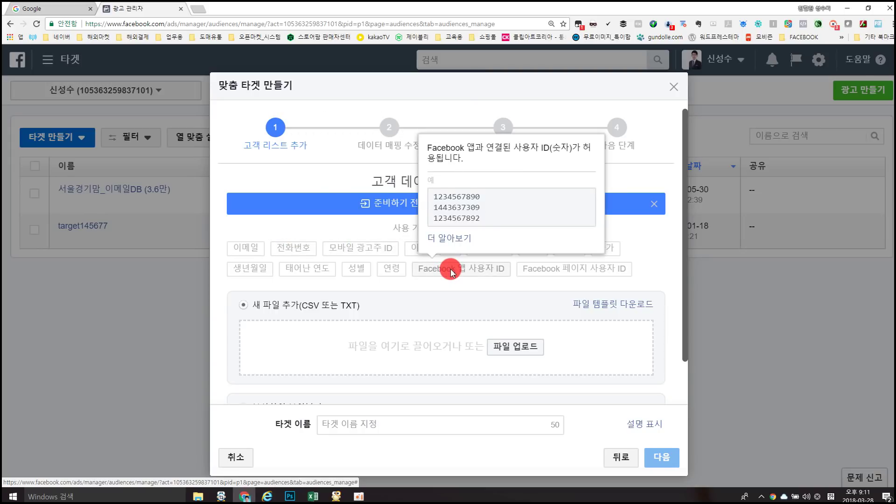
{"action": "mouse_move", "coordinate": [564, 273]}
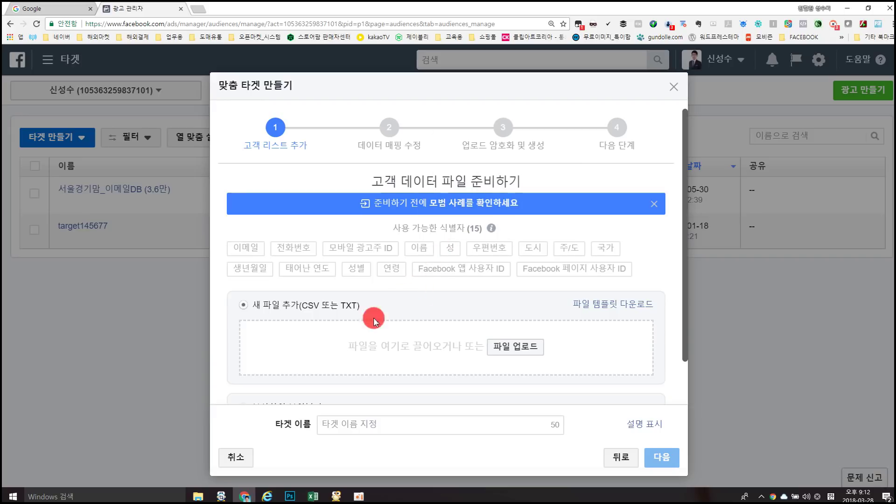
Switch to Excel and examine how the data is laid out in the 0821_서울DB_강의참가자 and 이메일DB files
{"action": "mouse_move", "coordinate": [314, 492]}
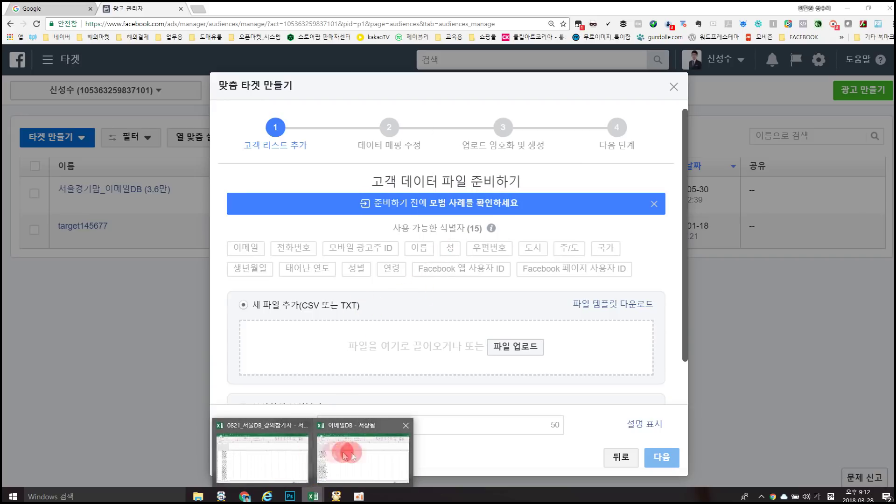
{"action": "left_click", "coordinate": [250, 454]}
{"action": "left_click", "coordinate": [299, 252]}
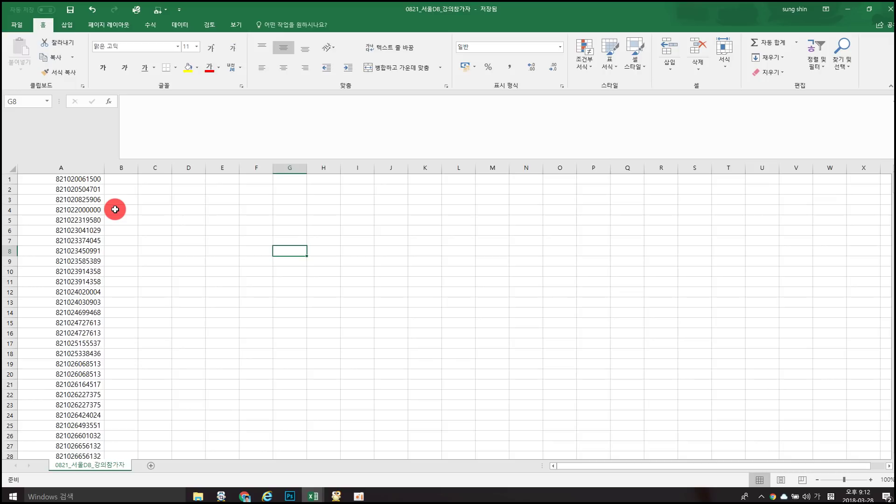
{"action": "left_click", "coordinate": [51, 178]}
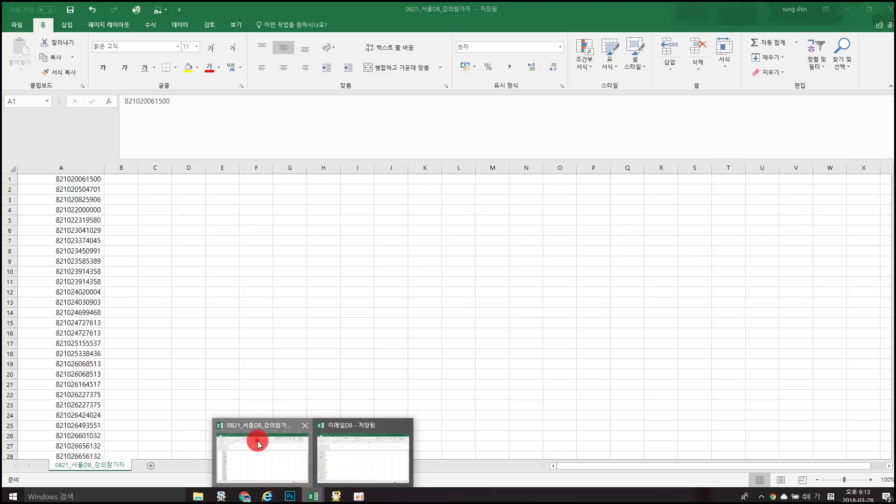
{"action": "left_click", "coordinate": [256, 436]}
{"action": "mouse_move", "coordinate": [314, 490]}
{"action": "left_click", "coordinate": [354, 450]}
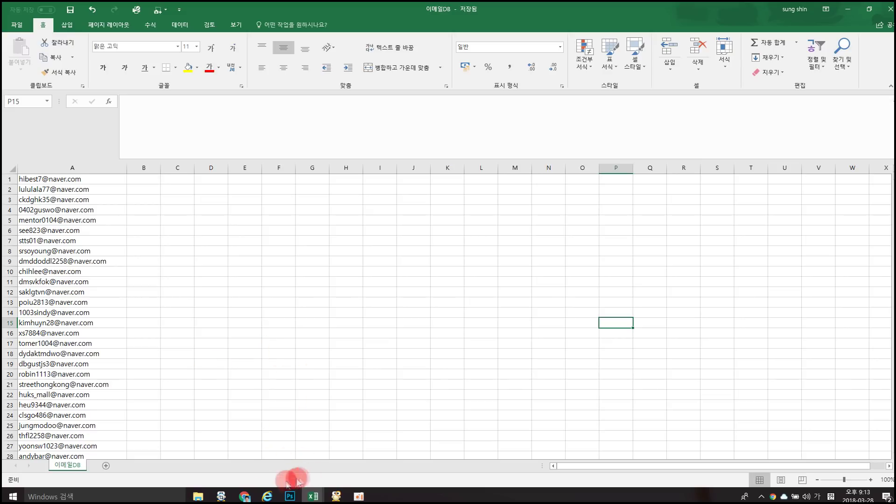
Switch back to Chrome and add 0821_서울DB_강의참가자.csv from the desktop as the customer data file
{"action": "left_click", "coordinate": [245, 496]}
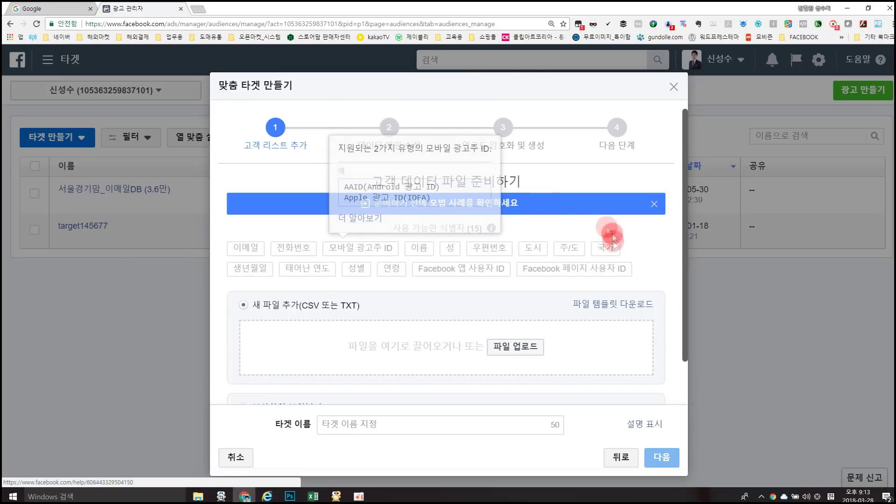
{"action": "left_click", "coordinate": [510, 346]}
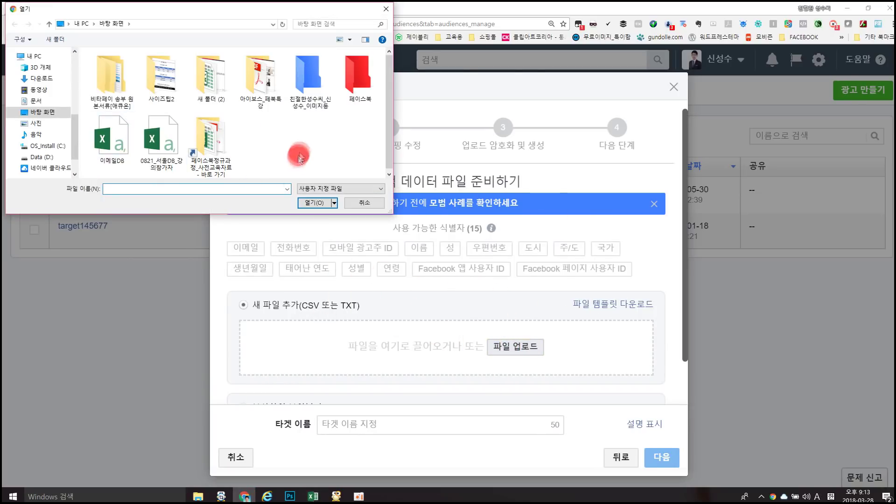
{"action": "left_click", "coordinate": [175, 147]}
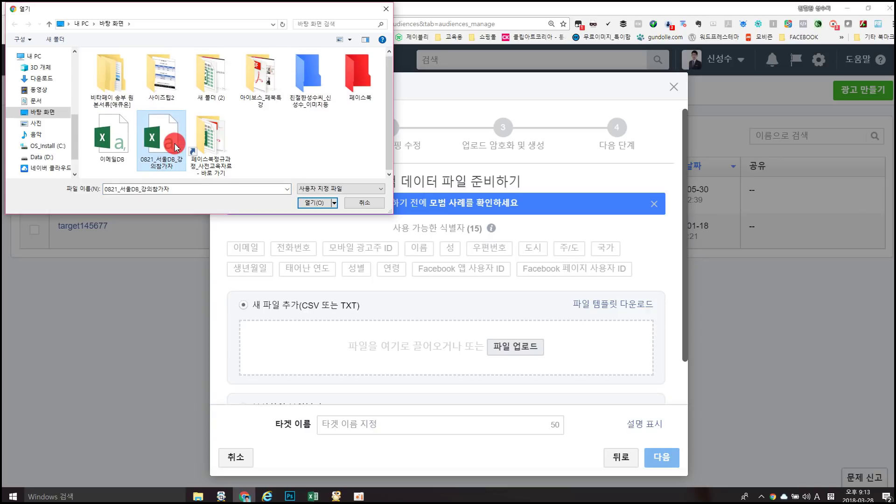
{"action": "left_click", "coordinate": [313, 202]}
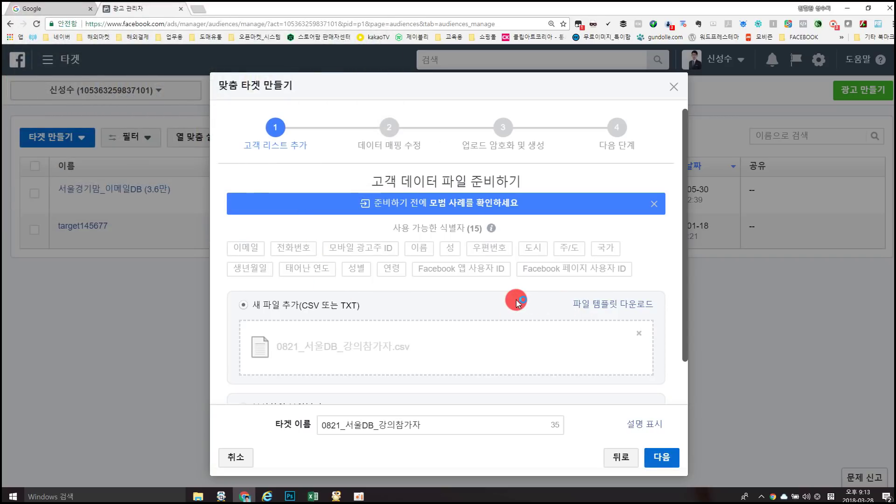
Rename the audience as 20180328_강의참가자 and continue to the data mapping
{"action": "scroll", "coordinate": [516, 304], "scroll_direction": "down", "scroll_amount": 1}
{"action": "scroll", "coordinate": [517, 303], "scroll_direction": "down", "scroll_amount": 1}
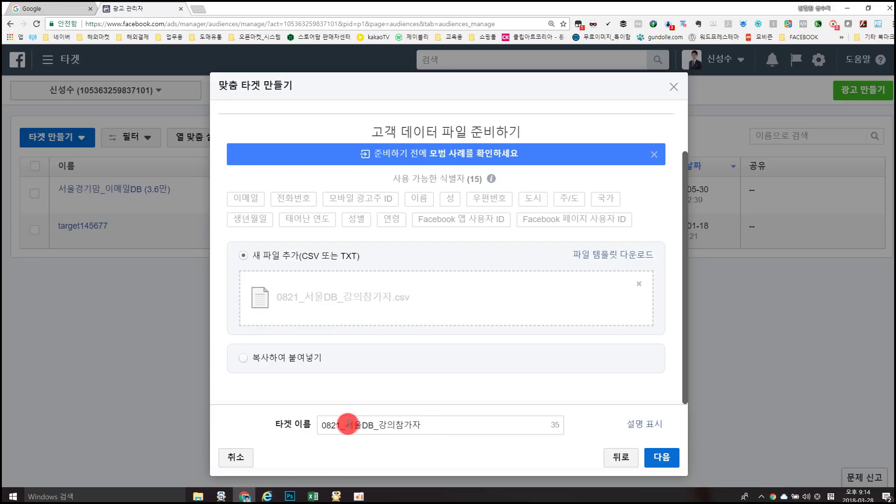
{"action": "left_click_drag", "start_coordinate": [379, 425], "coordinate": [304, 438]}
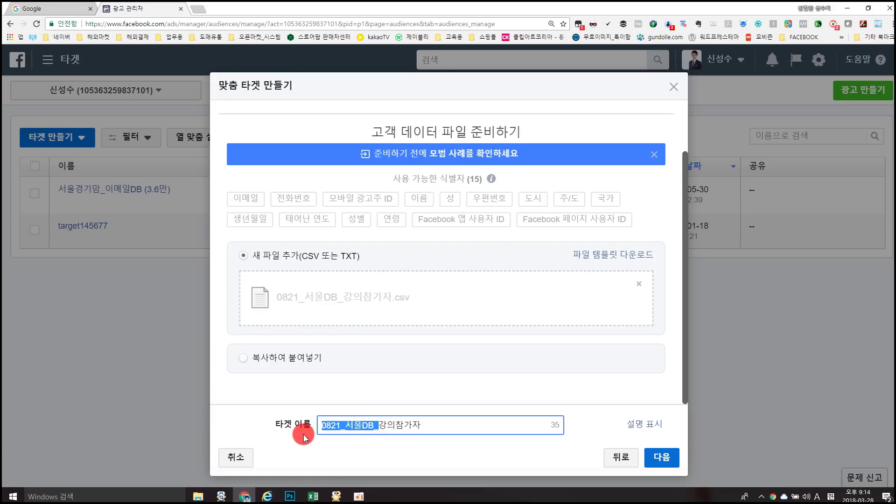
{"action": "key", "text": "BackSpace"}
{"action": "type", "text": "0"}
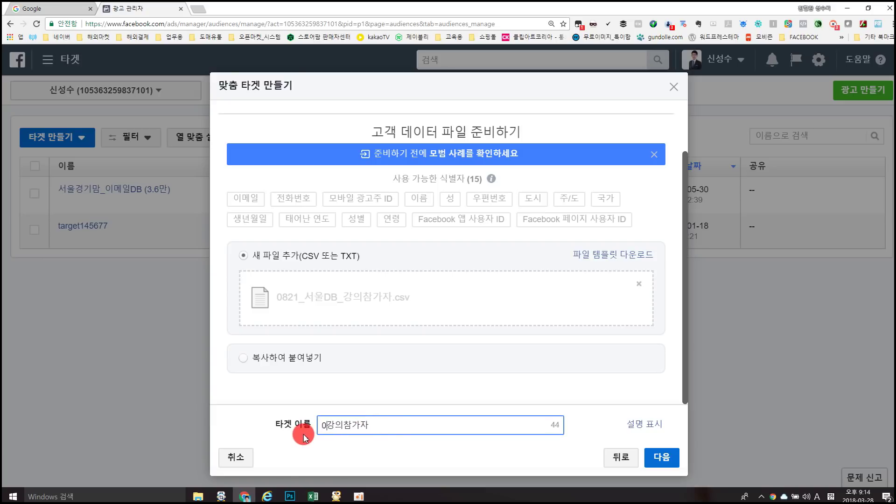
{"action": "key", "text": "BackSpace"}
{"action": "type", "text": "21"}
{"action": "key", "text": "BackSpace"}
{"action": "key", "text": "BackSpace"}
{"action": "type", "text": "20180328_"}
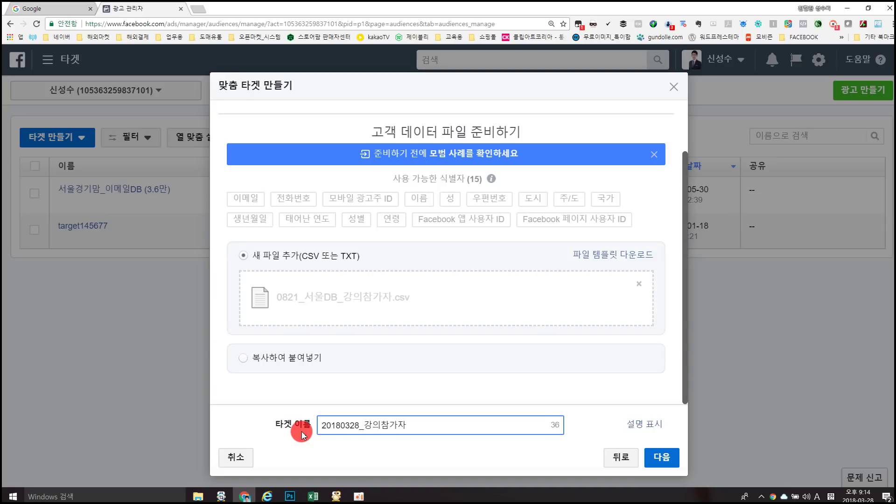
{"action": "left_click", "coordinate": [653, 451]}
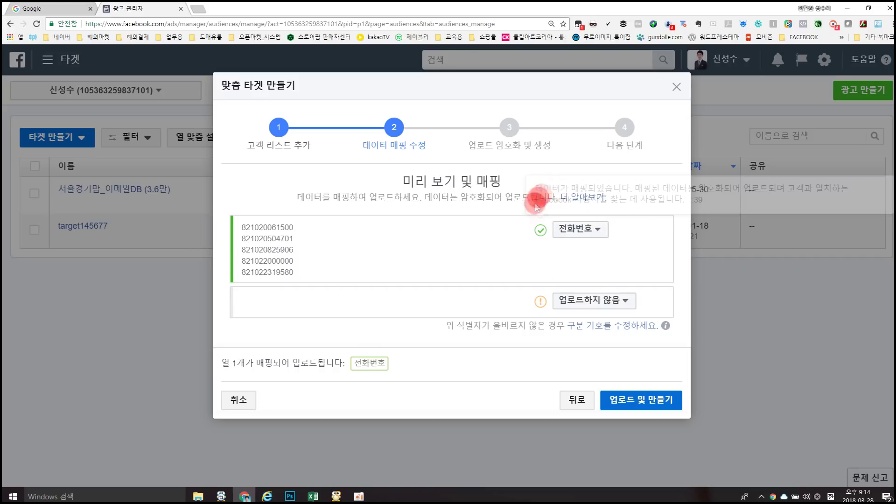
Keep the first column mapped as phone number (전화번호), leave the empty column unmapped, and upload the data to create the audience
{"action": "left_click", "coordinate": [592, 233]}
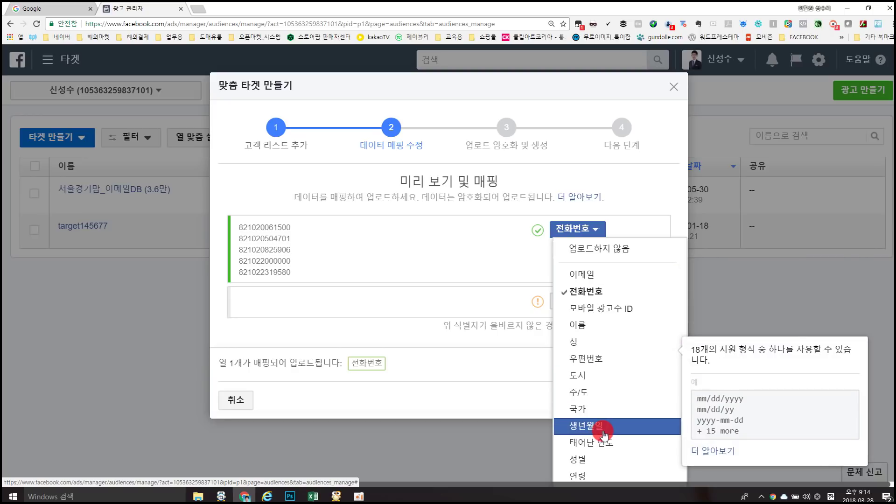
{"action": "left_click", "coordinate": [485, 243]}
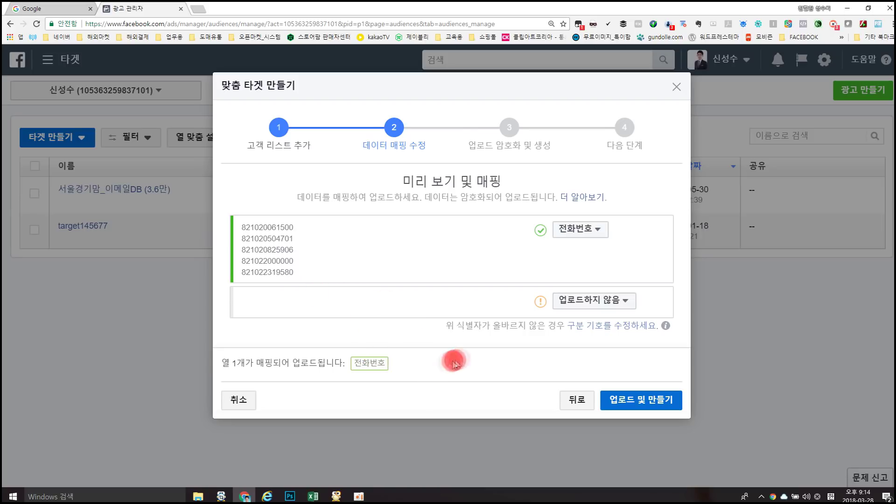
{"action": "left_click", "coordinate": [634, 402]}
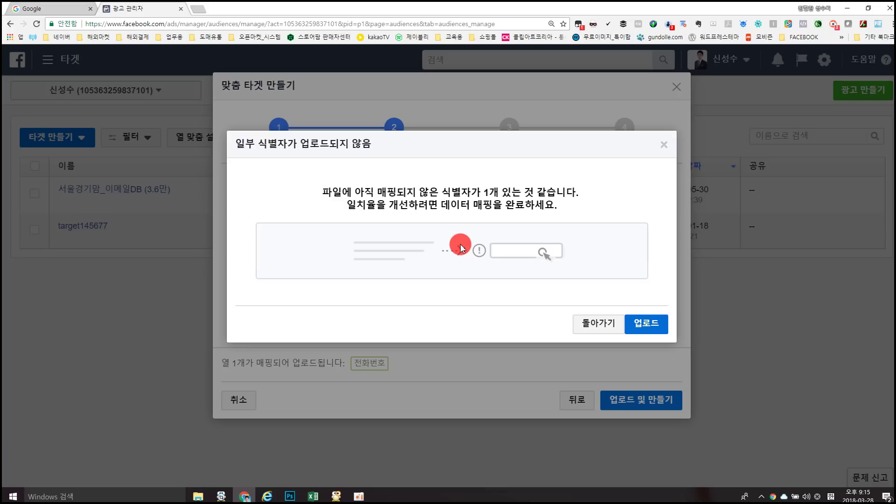
{"action": "left_click", "coordinate": [647, 324]}
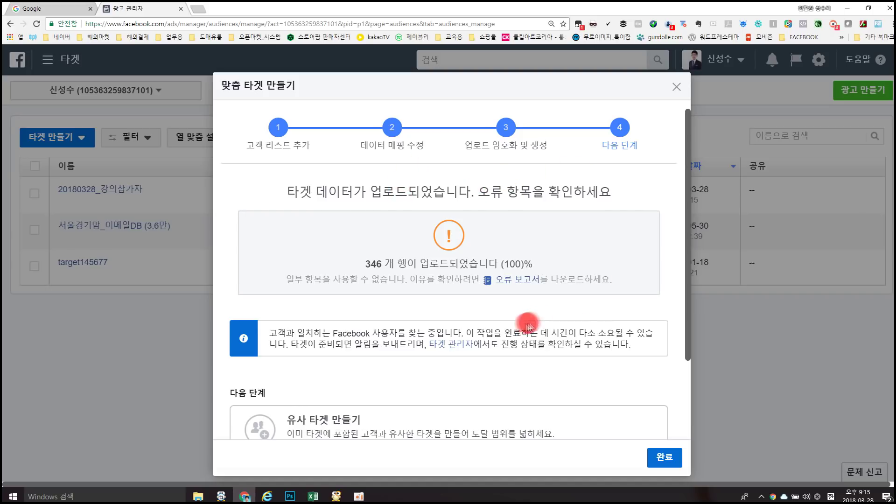
Review the upload result and suggested next steps for the 20180328_강의참가자 audience, and finish its creation
{"action": "scroll", "coordinate": [505, 316], "scroll_direction": "down", "scroll_amount": 1}
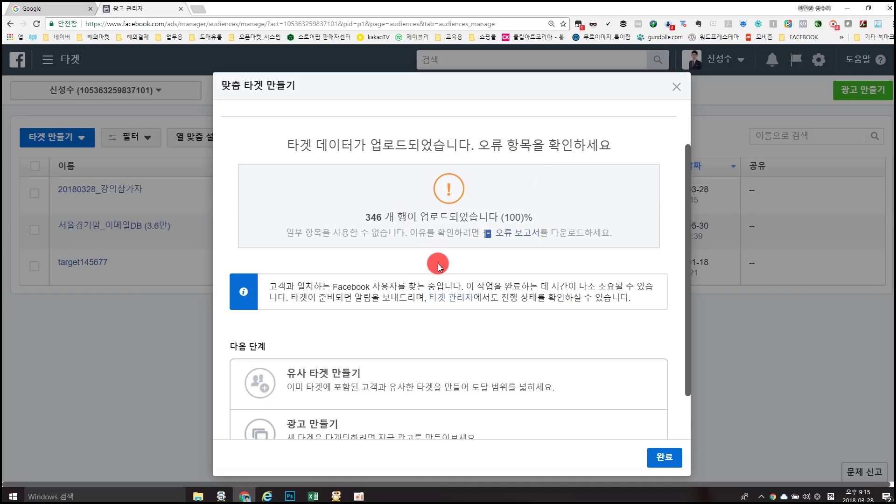
{"action": "scroll", "coordinate": [439, 259], "scroll_direction": "down", "scroll_amount": 1}
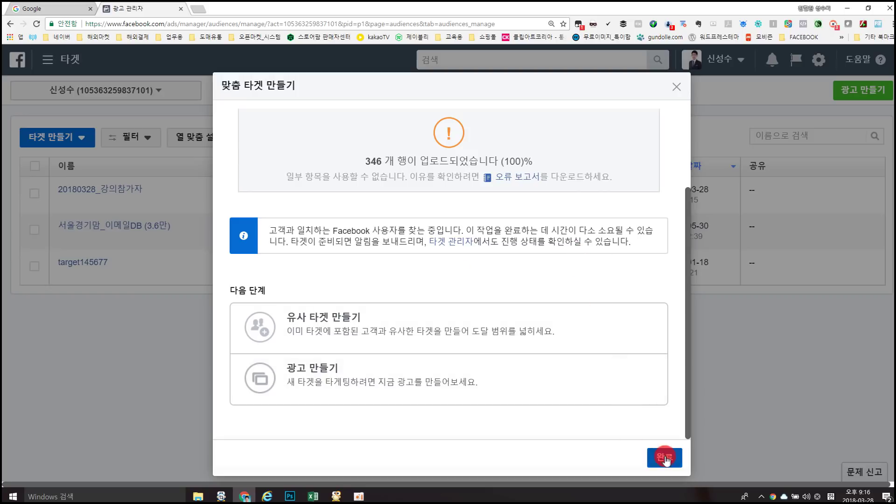
{"action": "left_click", "coordinate": [664, 458]}
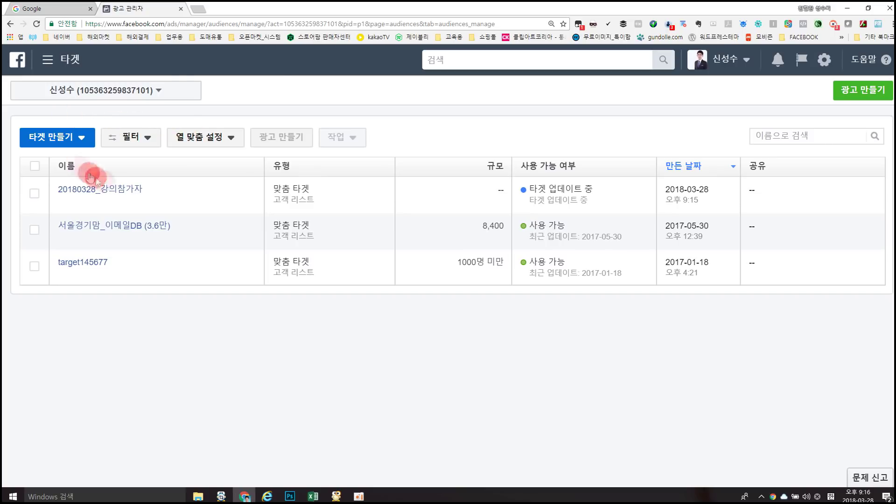
{"action": "mouse_move", "coordinate": [100, 189]}
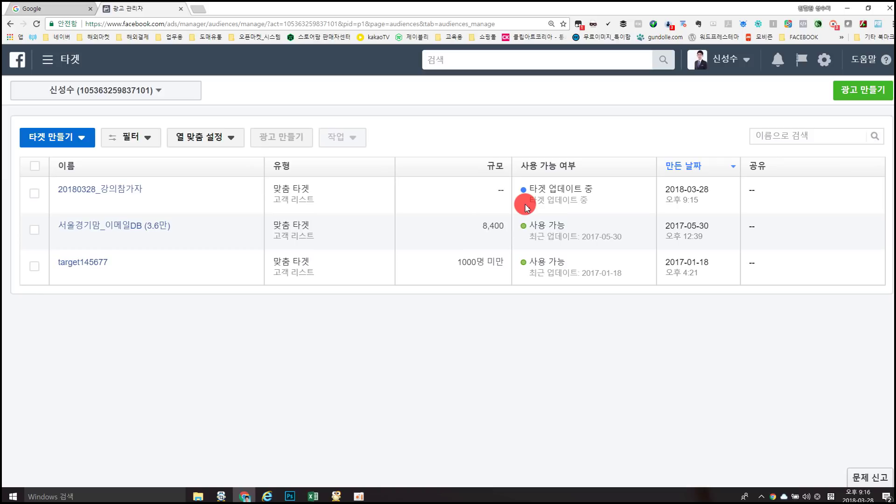
Start another custom audience (맞춤 타겟) from an own customer file and add 이메일DB.csv from the desktop as its data
{"action": "left_click", "coordinate": [59, 141]}
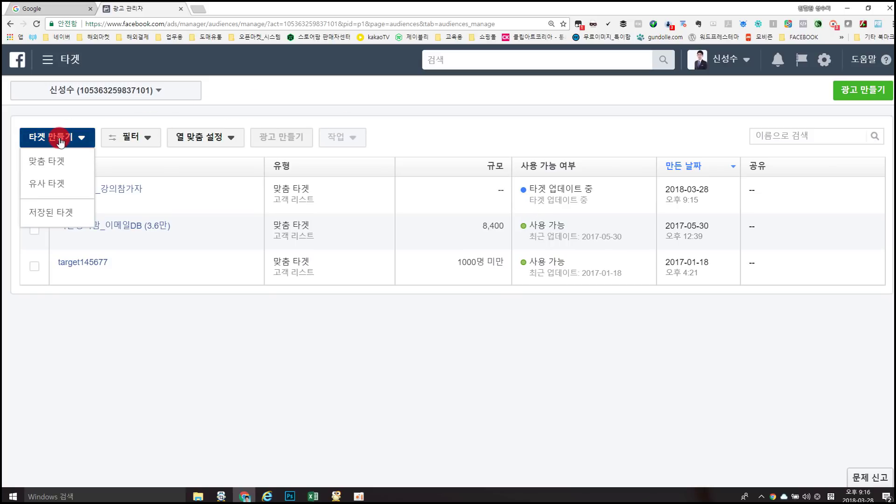
{"action": "left_click", "coordinate": [57, 161]}
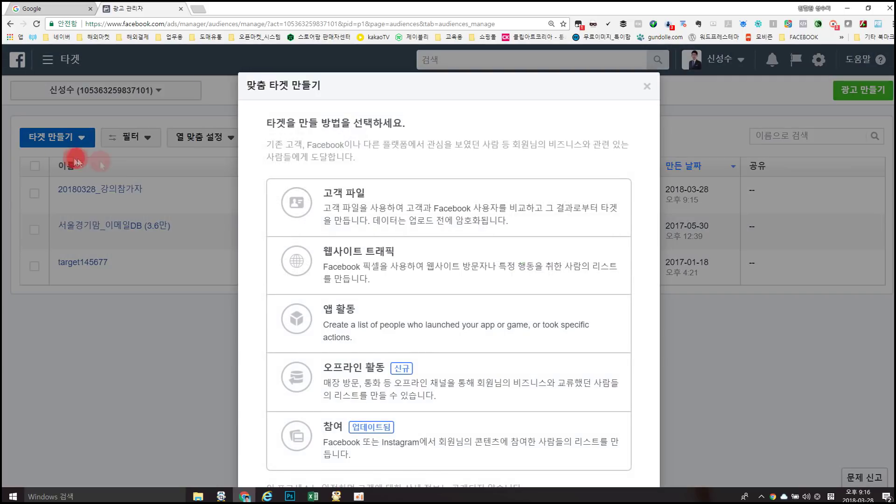
{"action": "left_click", "coordinate": [400, 210]}
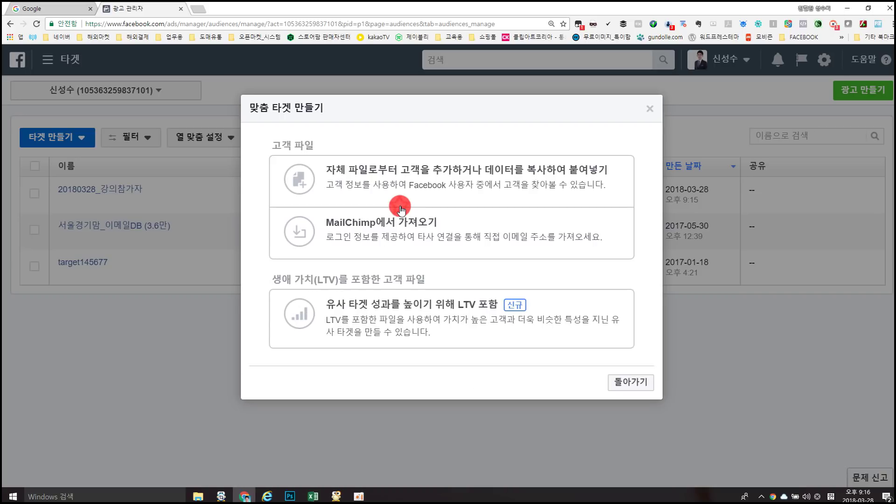
{"action": "left_click", "coordinate": [432, 179]}
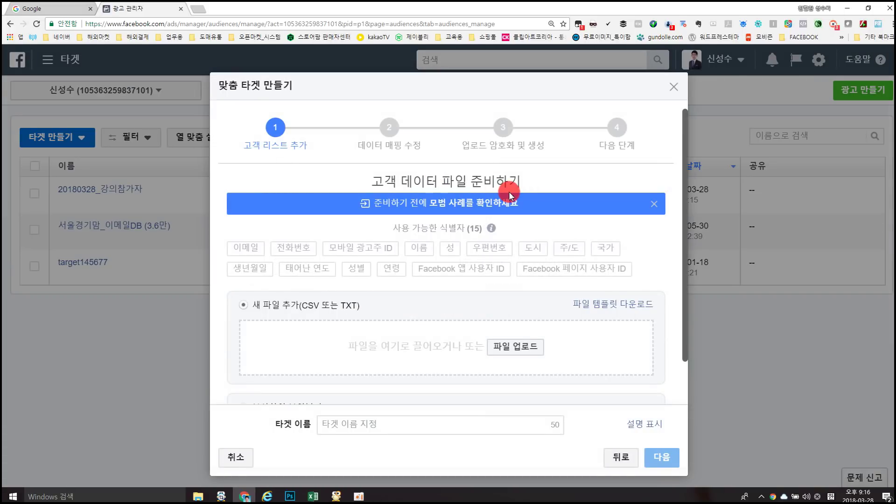
{"action": "left_click", "coordinate": [515, 346]}
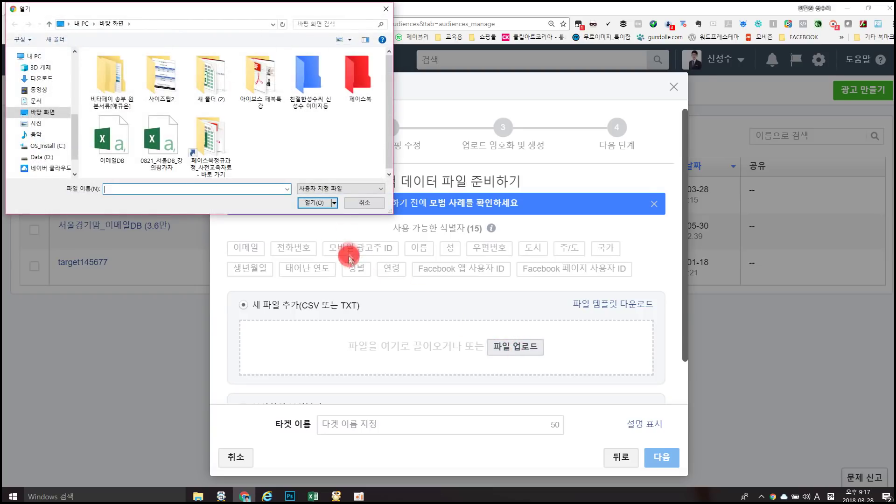
{"action": "left_click", "coordinate": [112, 137]}
{"action": "left_click", "coordinate": [312, 203]}
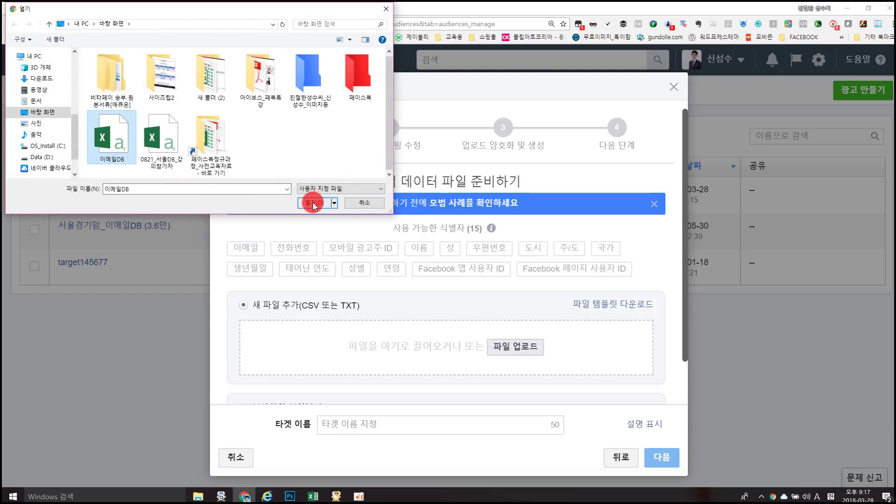
Rename the audience as 20180328_이메일DB and continue to the data mapping
{"action": "scroll", "coordinate": [438, 317], "scroll_direction": "down", "scroll_amount": 1}
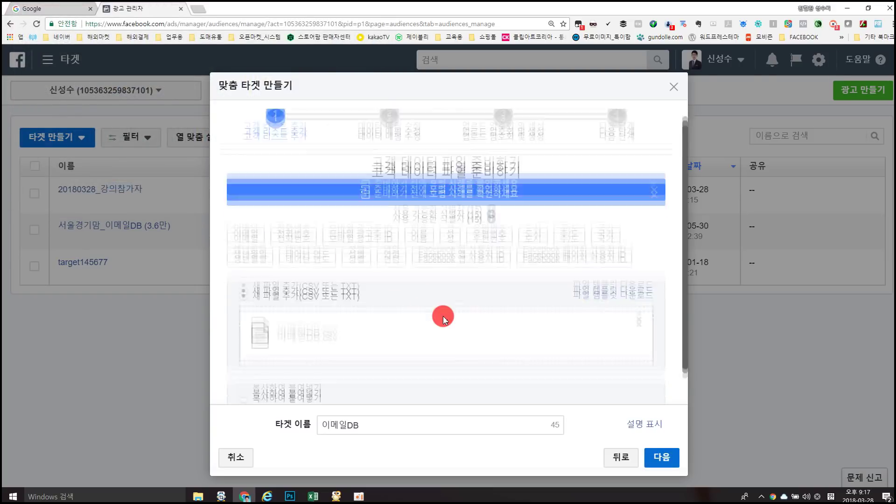
{"action": "left_click", "coordinate": [370, 425]}
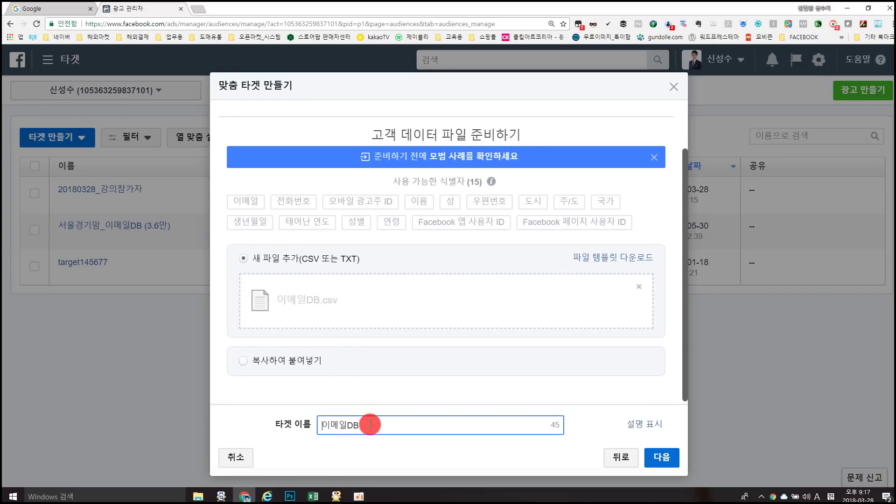
{"action": "key", "text": "Home"}
{"action": "type", "text": "20180328_"}
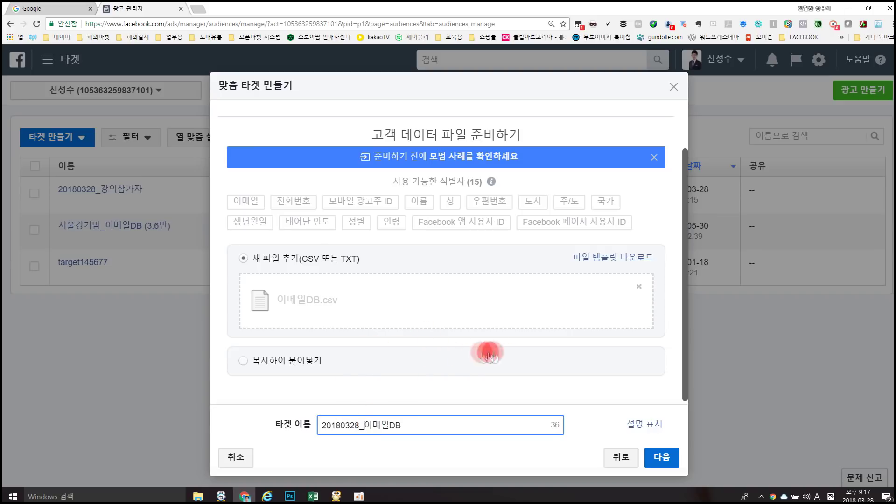
{"action": "left_click", "coordinate": [652, 448]}
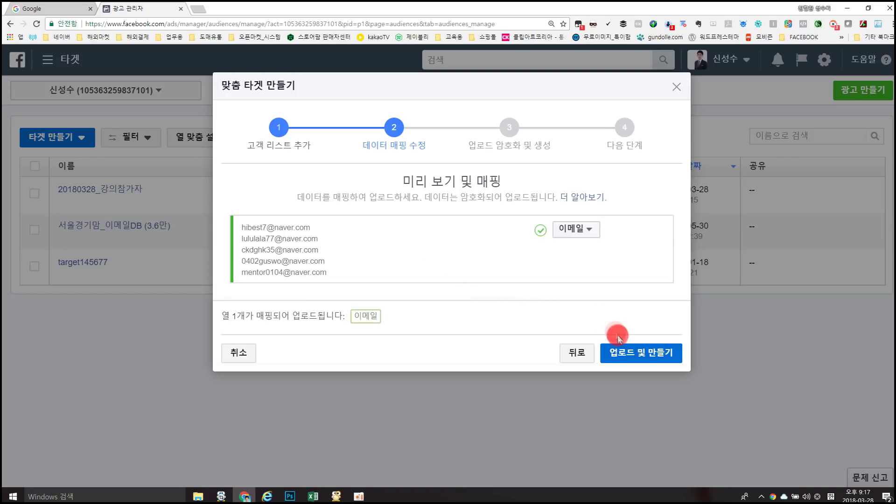
Upload the customer data with its column mapped as email (이메일) to create the audience, and finish the creation
{"action": "left_click", "coordinate": [626, 351]}
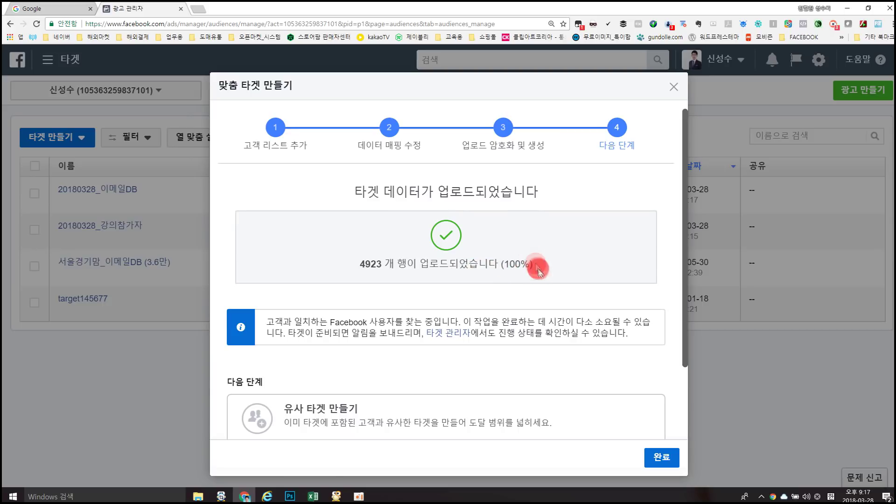
{"action": "left_click", "coordinate": [661, 460]}
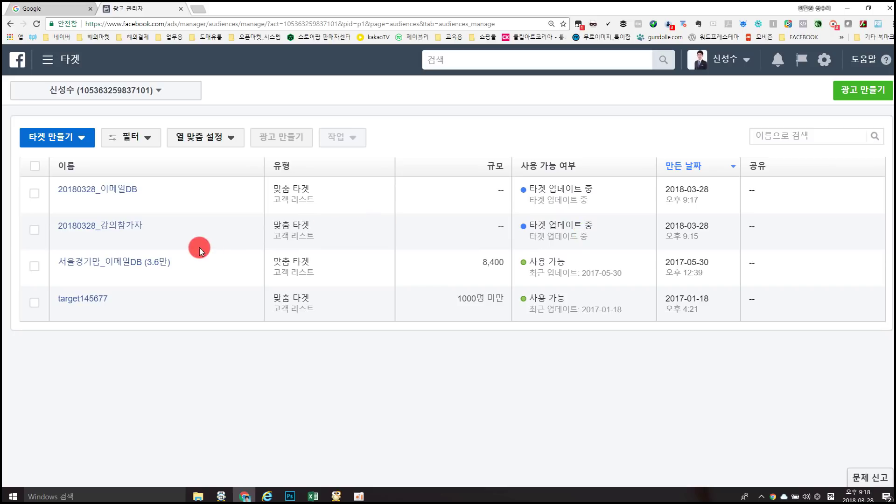
{"action": "mouse_move", "coordinate": [120, 234]}
Start a new custom audience (맞춤 타겟) based on engagement (참여)
{"action": "left_click", "coordinate": [66, 137]}
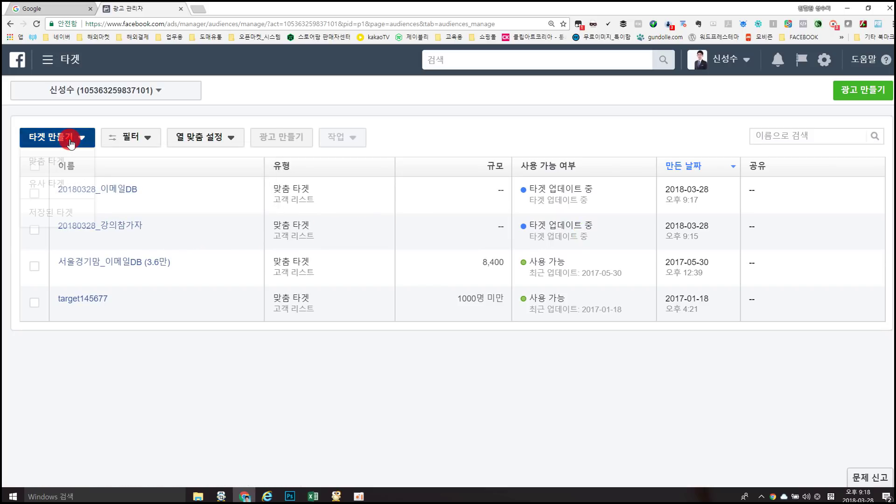
{"action": "left_click", "coordinate": [70, 161]}
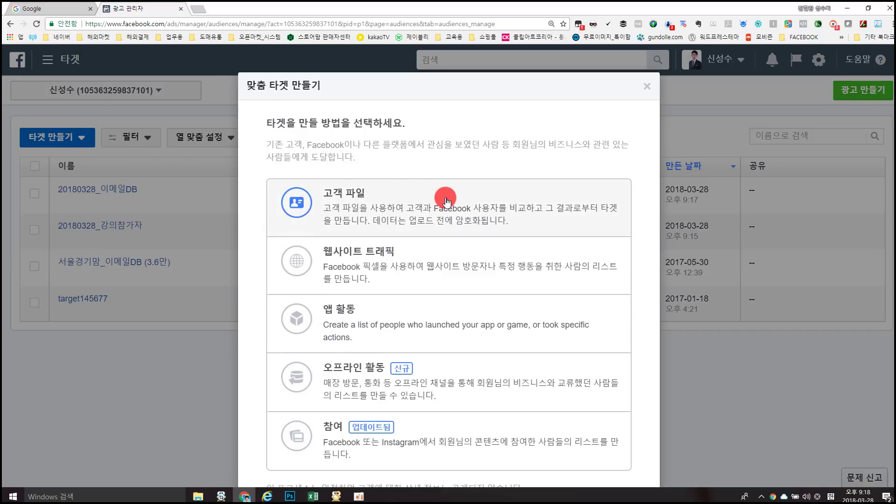
{"action": "scroll", "coordinate": [446, 200], "scroll_direction": "down", "scroll_amount": 1}
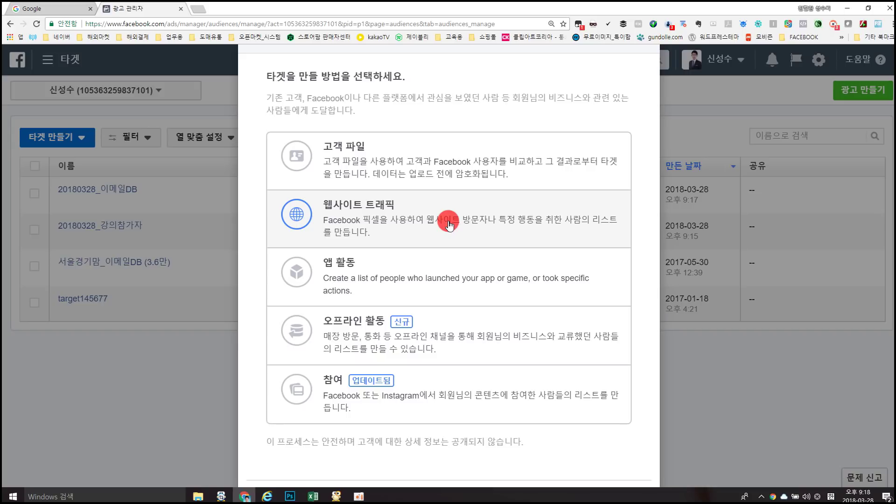
{"action": "scroll", "coordinate": [448, 226], "scroll_direction": "down", "scroll_amount": 1}
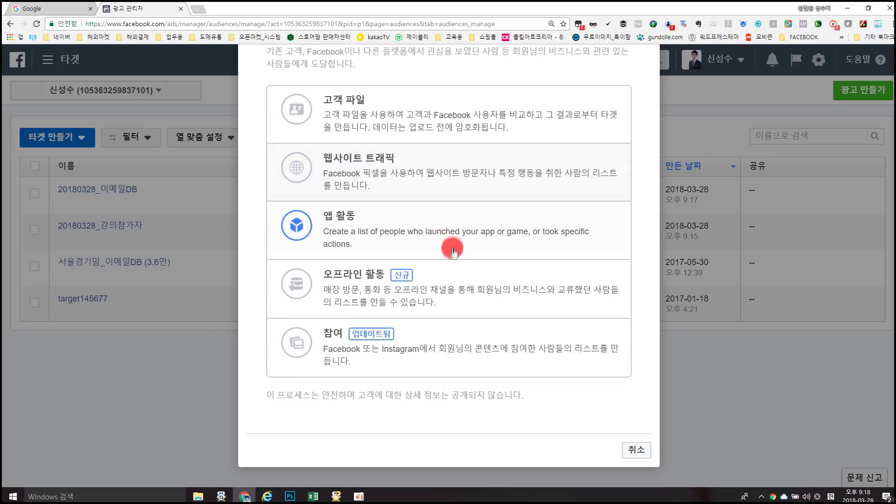
{"action": "left_click", "coordinate": [444, 344]}
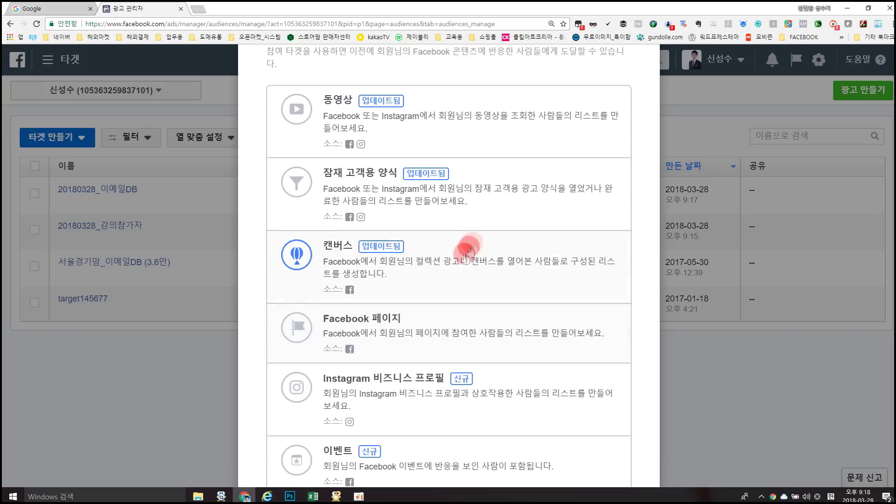
Examine the engagement source options for the audience, from video (동영상) and lead form through to event (이벤트)
{"action": "scroll", "coordinate": [467, 240], "scroll_direction": "up", "scroll_amount": 3}
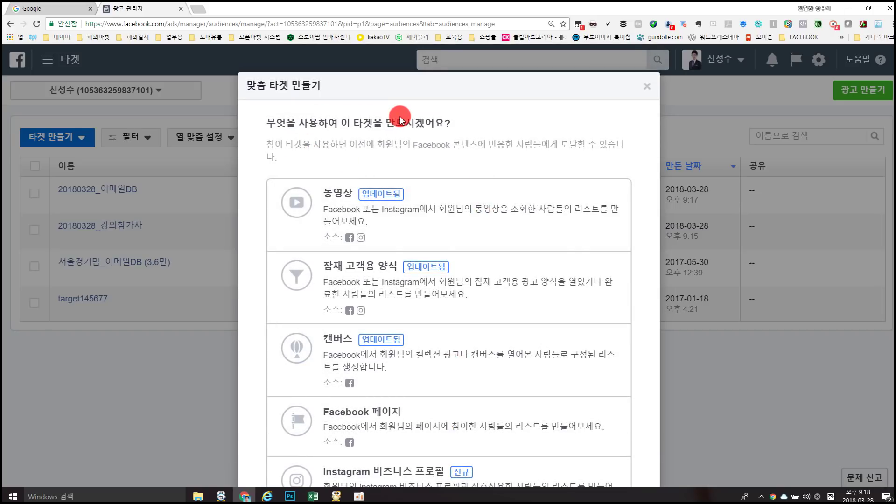
{"action": "scroll", "coordinate": [399, 115], "scroll_direction": "down", "scroll_amount": 2}
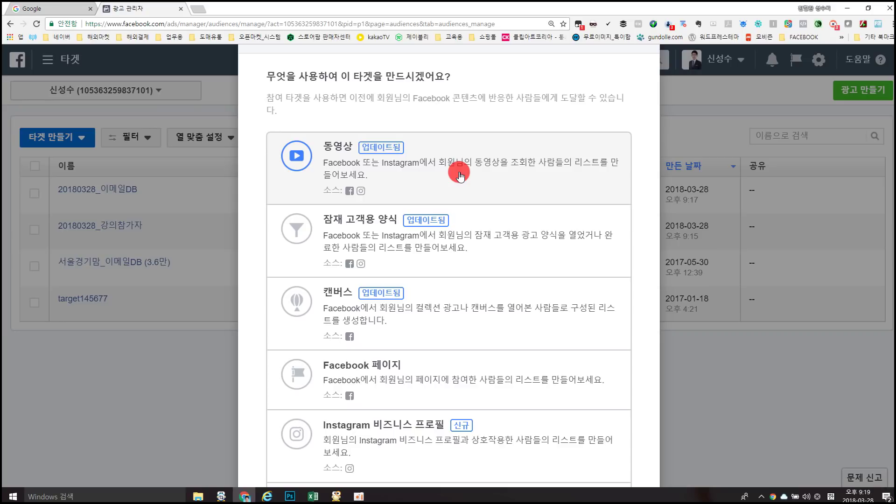
{"action": "scroll", "coordinate": [485, 168], "scroll_direction": "down", "scroll_amount": 1}
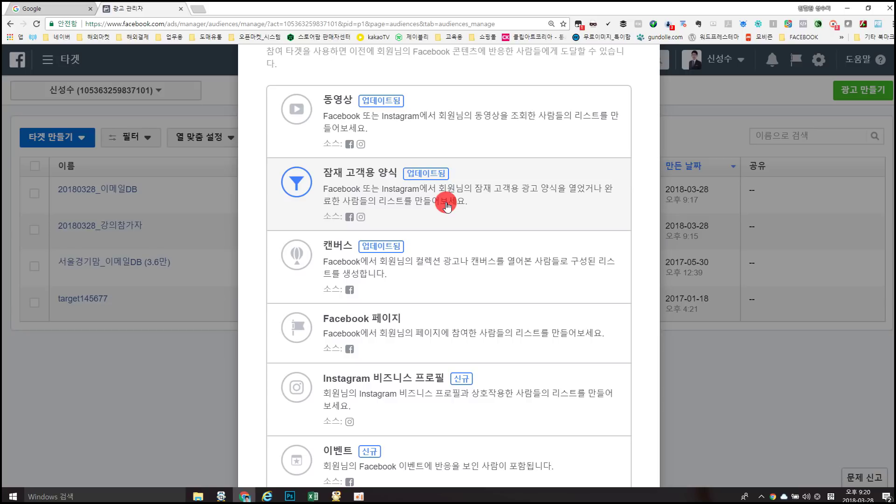
{"action": "scroll", "coordinate": [448, 208], "scroll_direction": "down", "scroll_amount": 1}
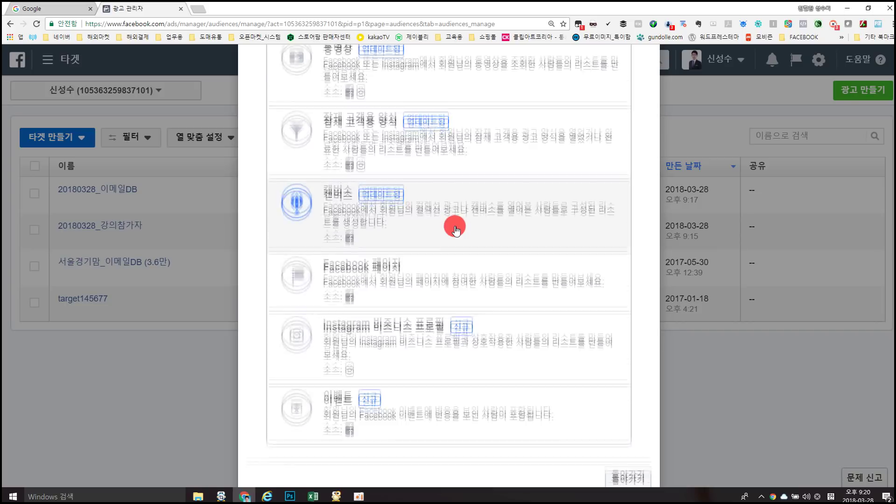
{"action": "scroll", "coordinate": [456, 229], "scroll_direction": "down", "scroll_amount": 1}
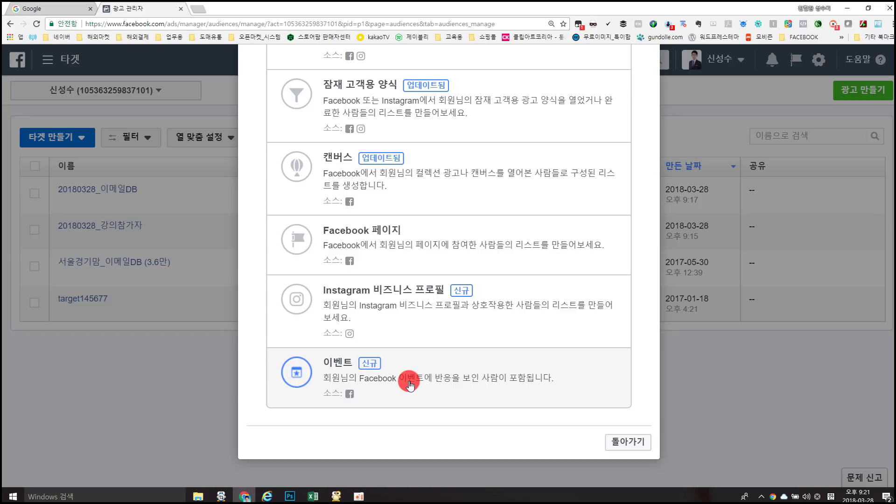
{"action": "scroll", "coordinate": [420, 346], "scroll_direction": "up", "scroll_amount": 4}
{"action": "scroll", "coordinate": [442, 374], "scroll_direction": "down", "scroll_amount": 3}
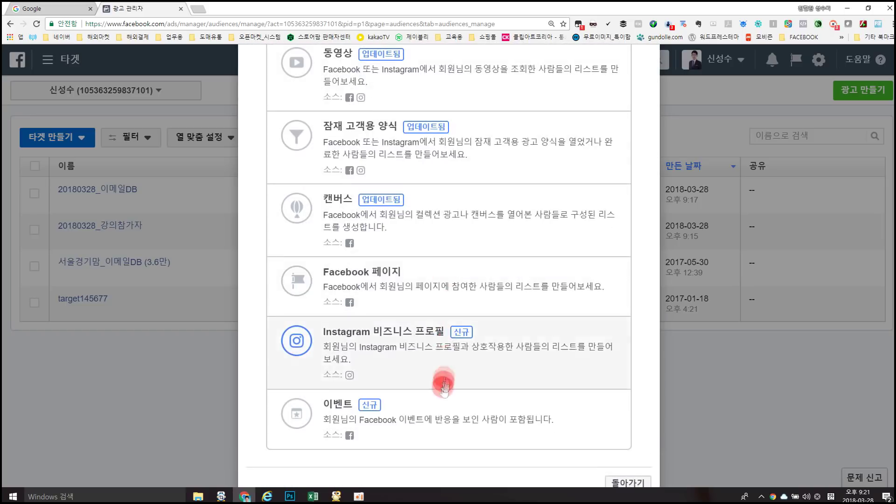
{"action": "scroll", "coordinate": [493, 402], "scroll_direction": "up", "scroll_amount": 2}
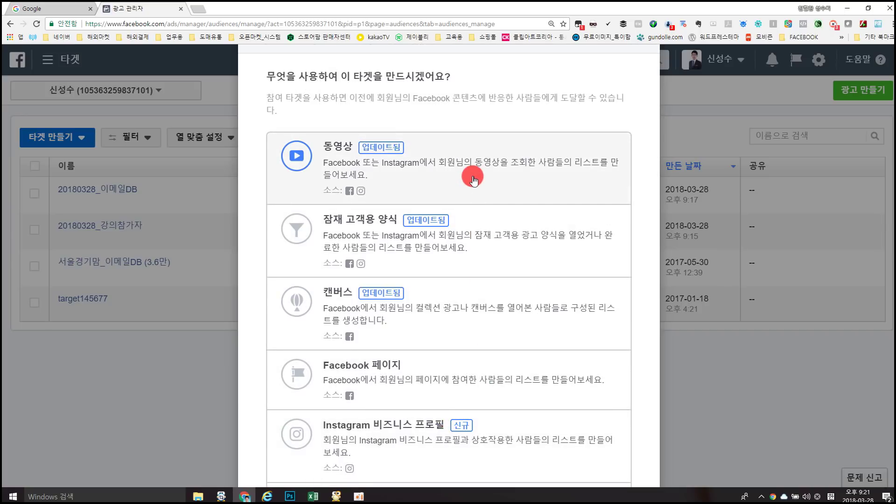
{"action": "scroll", "coordinate": [462, 374], "scroll_direction": "down", "scroll_amount": 2}
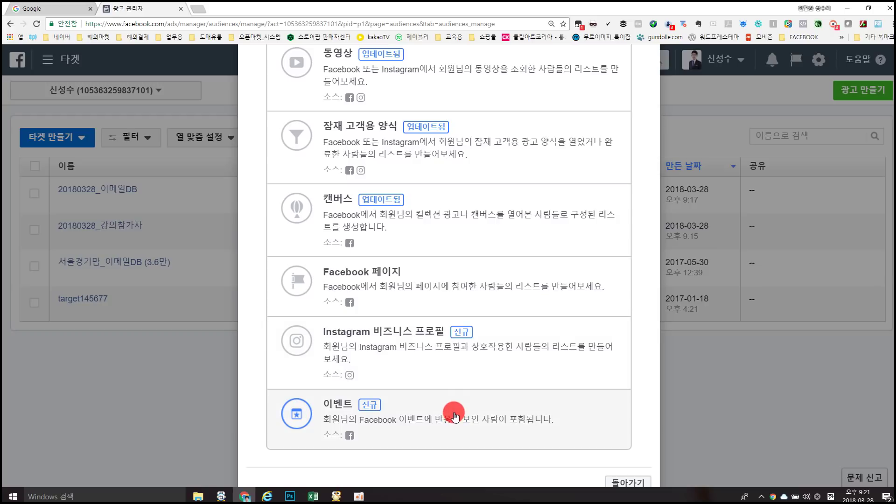
{"action": "scroll", "coordinate": [455, 411], "scroll_direction": "up", "scroll_amount": 3}
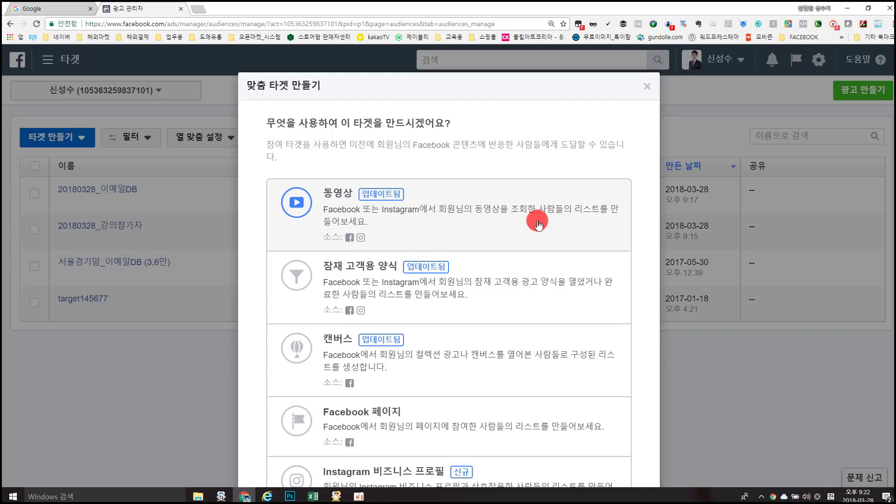
{"action": "scroll", "coordinate": [538, 224], "scroll_direction": "down", "scroll_amount": 2}
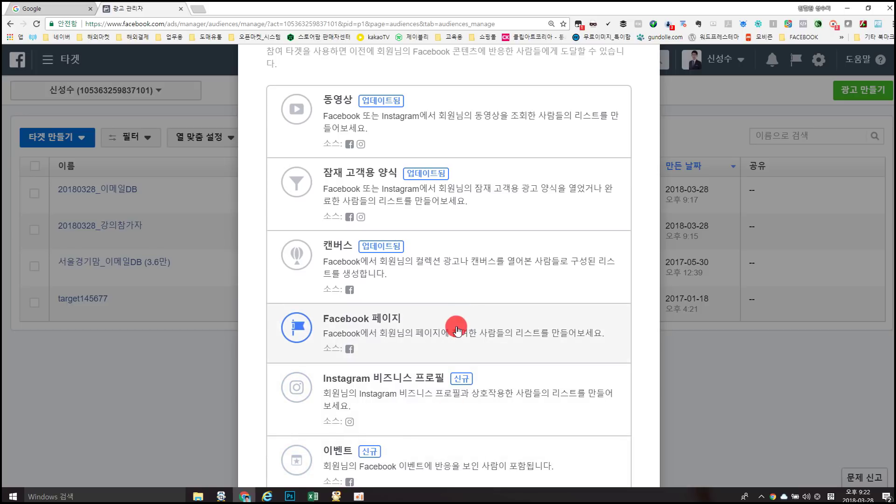
Choose video (동영상) as the engagement source for the new custom audience
{"action": "scroll", "coordinate": [459, 315], "scroll_direction": "up", "scroll_amount": 2}
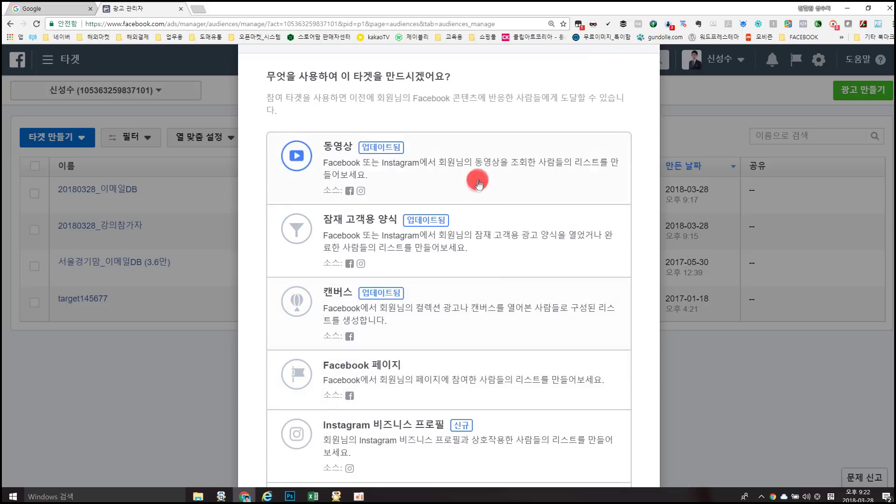
{"action": "scroll", "coordinate": [486, 252], "scroll_direction": "down", "scroll_amount": 2}
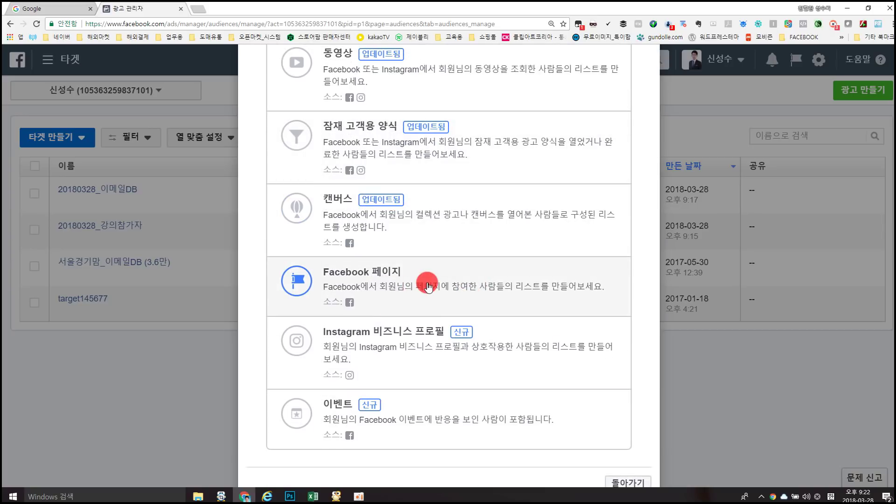
{"action": "scroll", "coordinate": [447, 233], "scroll_direction": "up", "scroll_amount": 2}
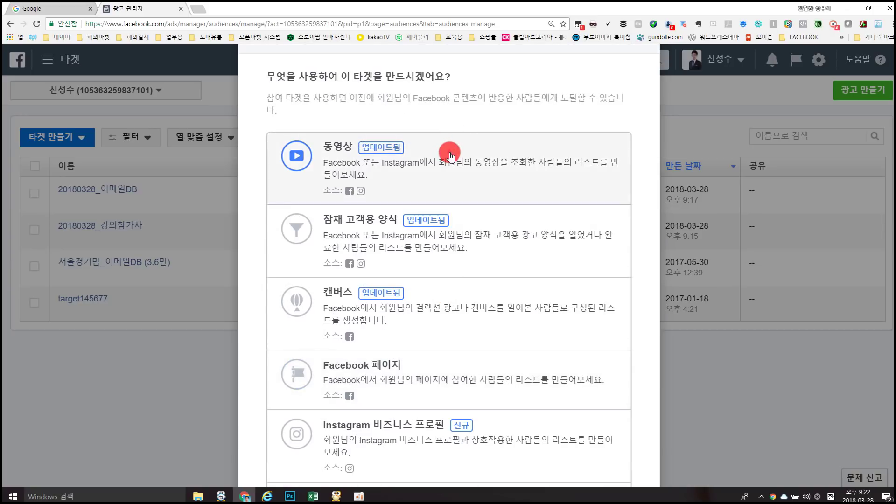
{"action": "left_click", "coordinate": [451, 151]}
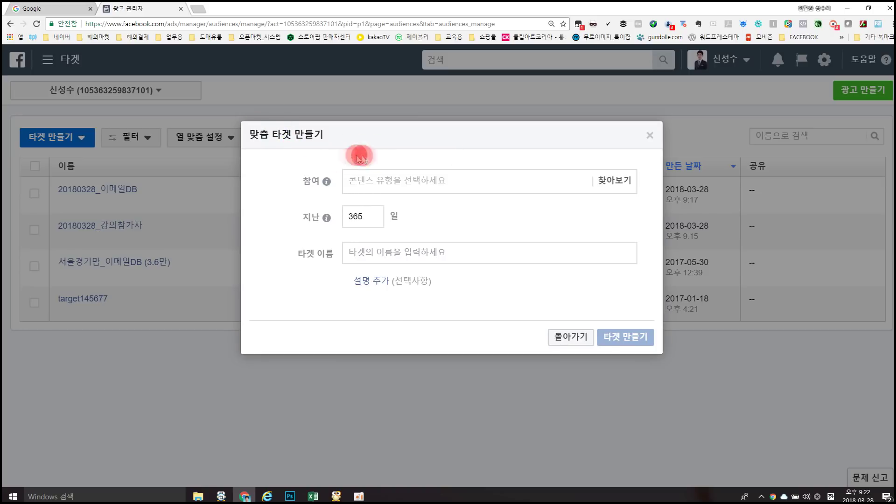
Target people who watched at least 10 seconds of the videos (내 동영상을 10초 이상 조회한 사람) and open the video selection
{"action": "left_click", "coordinate": [427, 180]}
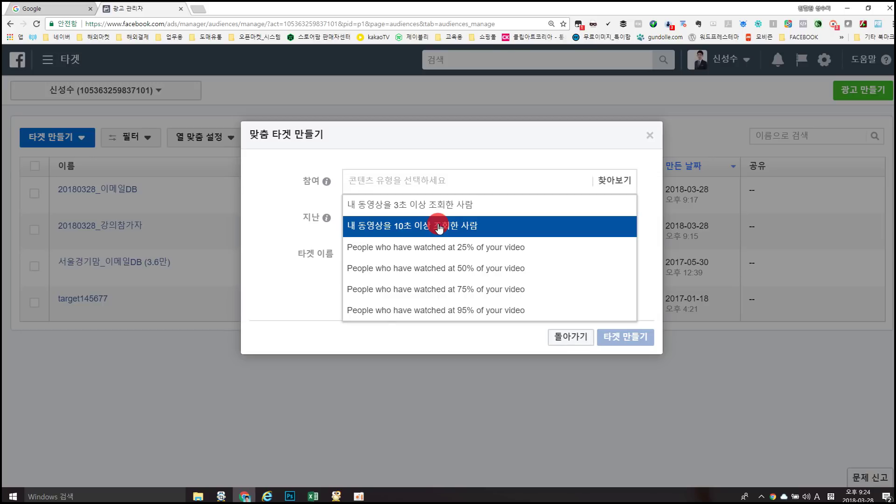
{"action": "left_click", "coordinate": [439, 227]}
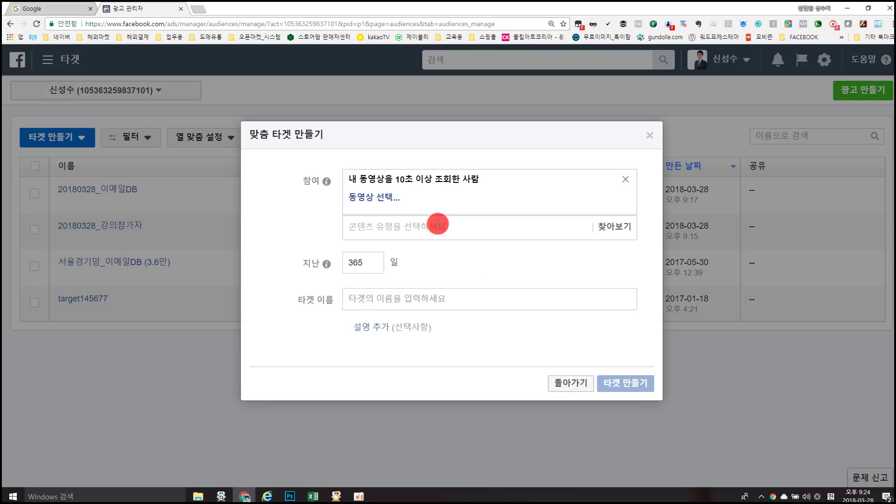
{"action": "left_click", "coordinate": [375, 199]}
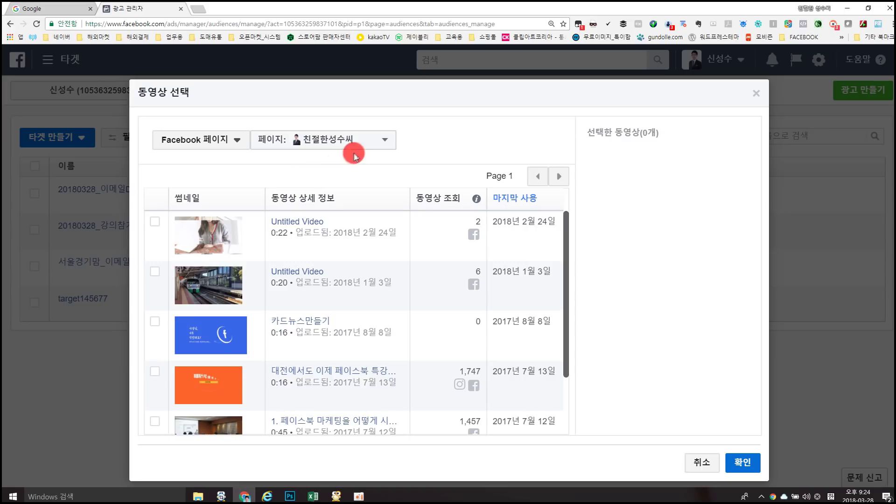
List the videos of the Instagram business profile (Instagram 비즈니스 프로필) candiprince.official
{"action": "left_click", "coordinate": [236, 142]}
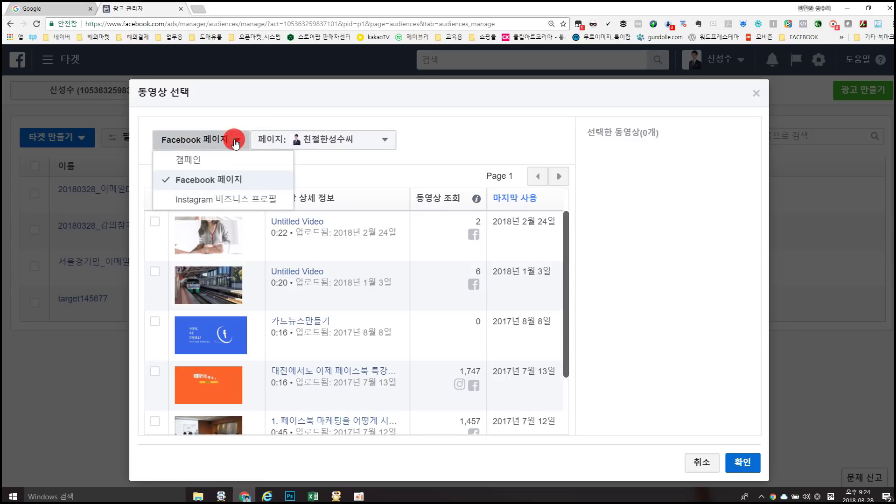
{"action": "left_click", "coordinate": [236, 201]}
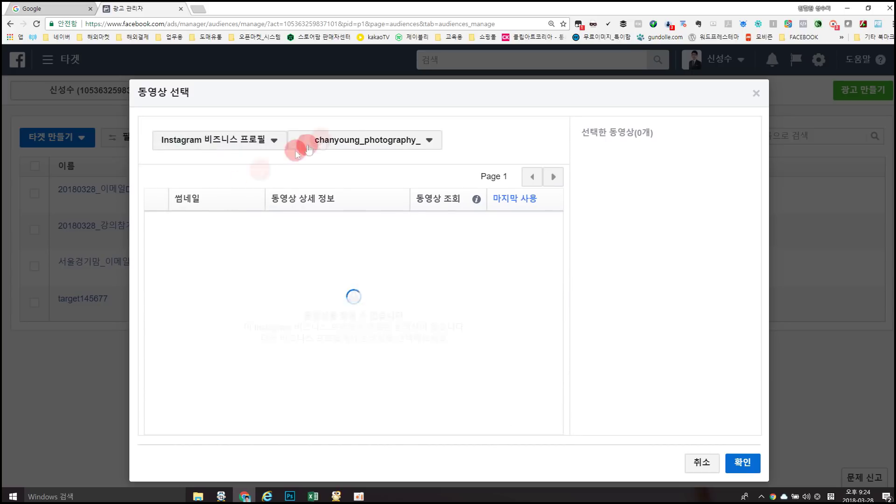
{"action": "left_click", "coordinate": [359, 142]}
{"action": "left_click", "coordinate": [357, 187]}
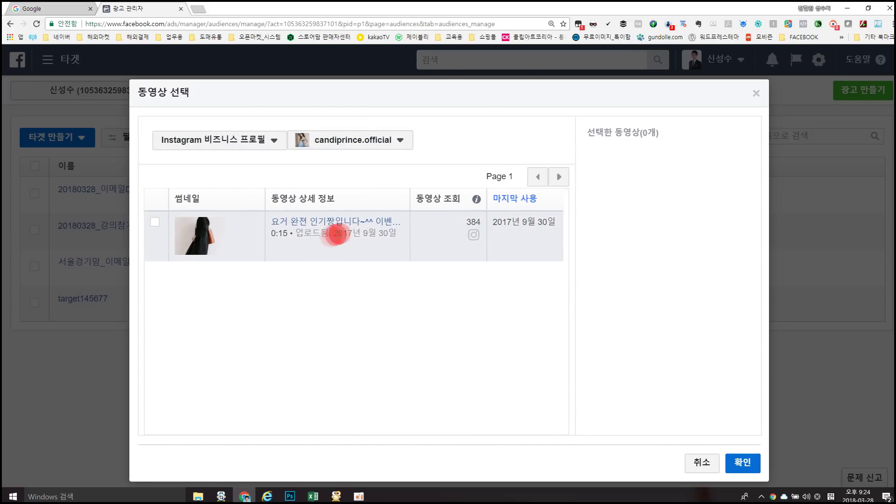
Switch the video source back to Facebook pages (Facebook 페이지) and choose the presenter's own page from the page list
{"action": "left_click", "coordinate": [261, 148]}
{"action": "left_click", "coordinate": [252, 177]}
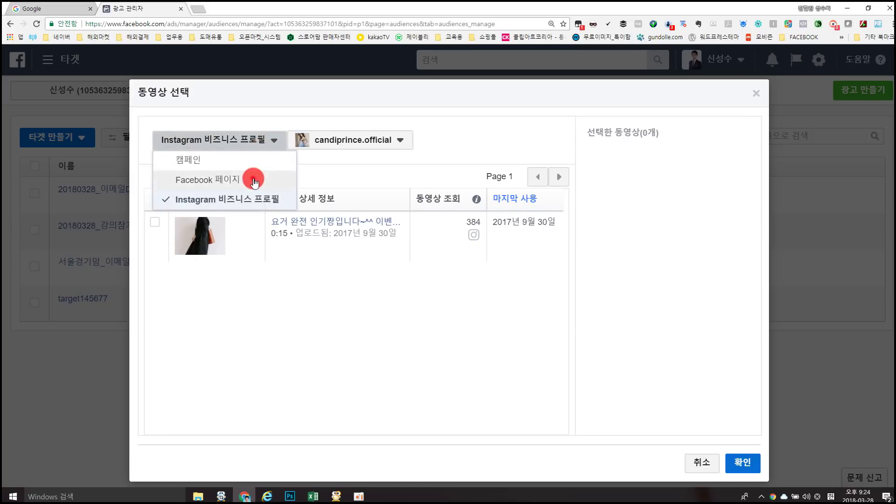
{"action": "left_click", "coordinate": [285, 149]}
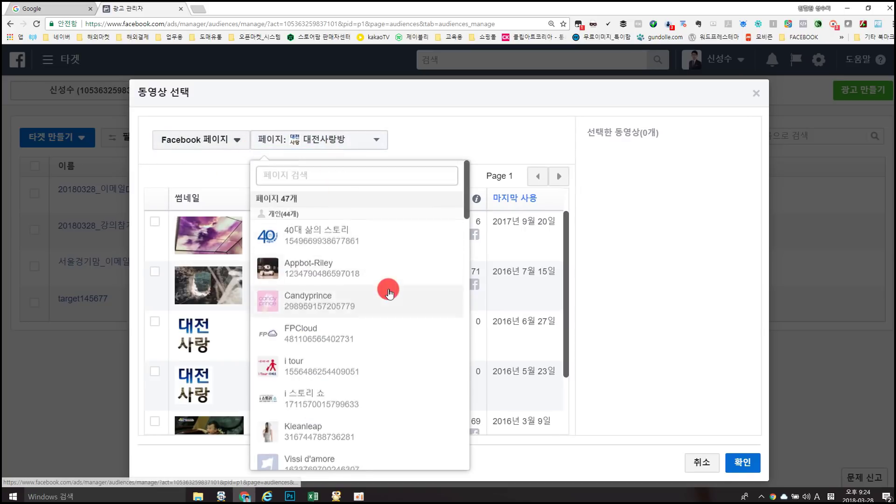
{"action": "scroll", "coordinate": [388, 287], "scroll_direction": "down", "scroll_amount": 10}
{"action": "scroll", "coordinate": [390, 290], "scroll_direction": "down", "scroll_amount": 15}
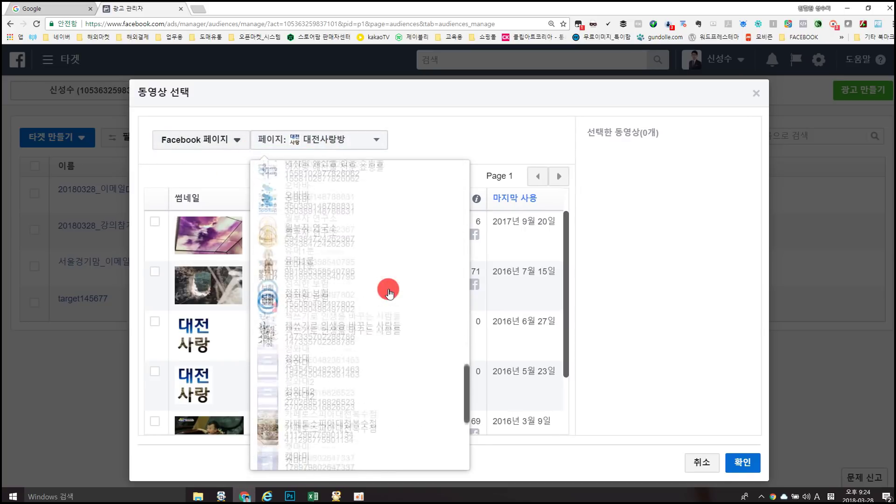
{"action": "left_click", "coordinate": [362, 450]}
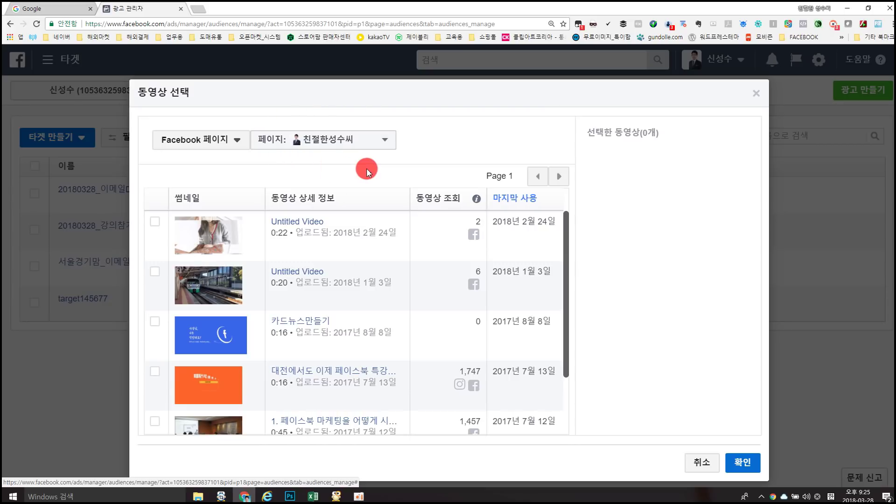
Examine the page's first set of videos and compare their view counts (동영상 조회)
{"action": "scroll", "coordinate": [366, 201], "scroll_direction": "down", "scroll_amount": 4}
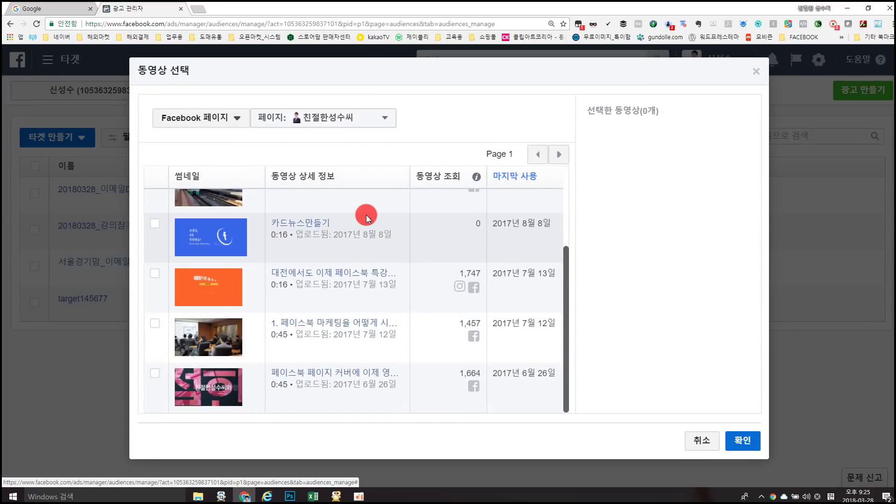
{"action": "scroll", "coordinate": [366, 219], "scroll_direction": "up", "scroll_amount": 4}
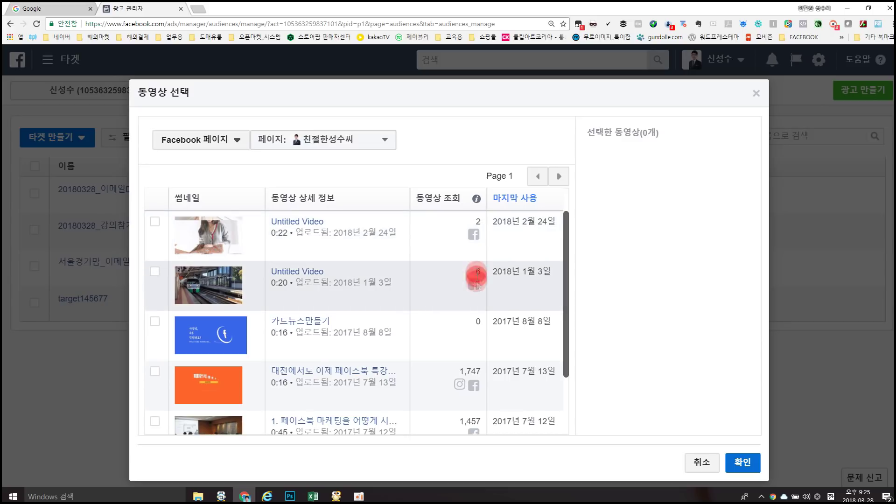
{"action": "scroll", "coordinate": [440, 329], "scroll_direction": "down", "scroll_amount": 3}
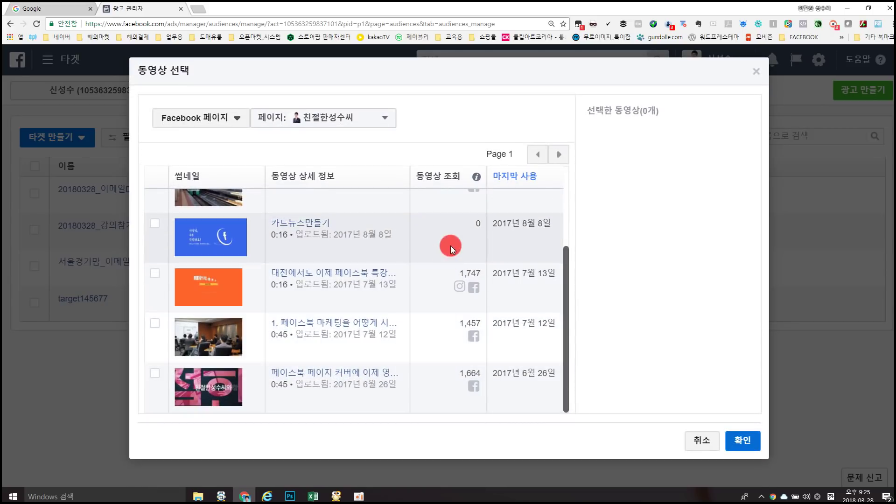
{"action": "scroll", "coordinate": [452, 261], "scroll_direction": "up", "scroll_amount": 2}
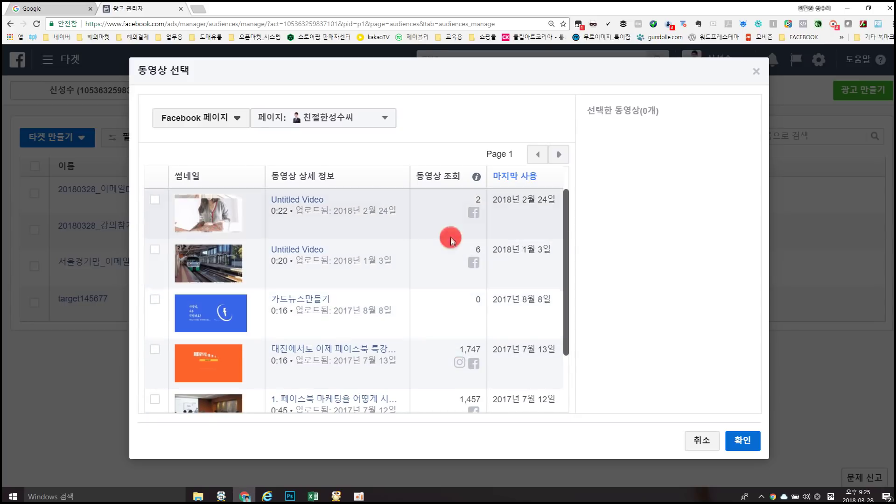
{"action": "scroll", "coordinate": [452, 250], "scroll_direction": "down", "scroll_amount": 2}
{"action": "scroll", "coordinate": [450, 280], "scroll_direction": "up", "scroll_amount": 2}
{"action": "scroll", "coordinate": [446, 291], "scroll_direction": "down", "scroll_amount": 3}
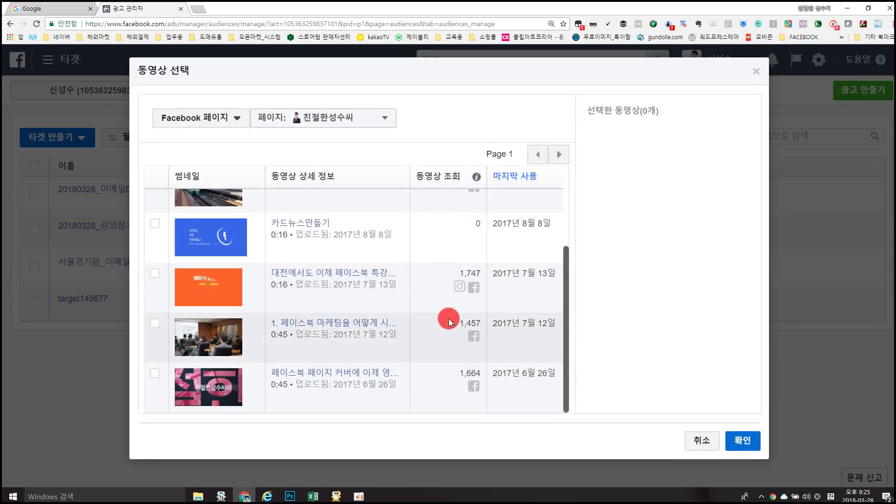
{"action": "scroll", "coordinate": [446, 312], "scroll_direction": "up", "scroll_amount": 3}
{"action": "scroll", "coordinate": [450, 313], "scroll_direction": "down", "scroll_amount": 2}
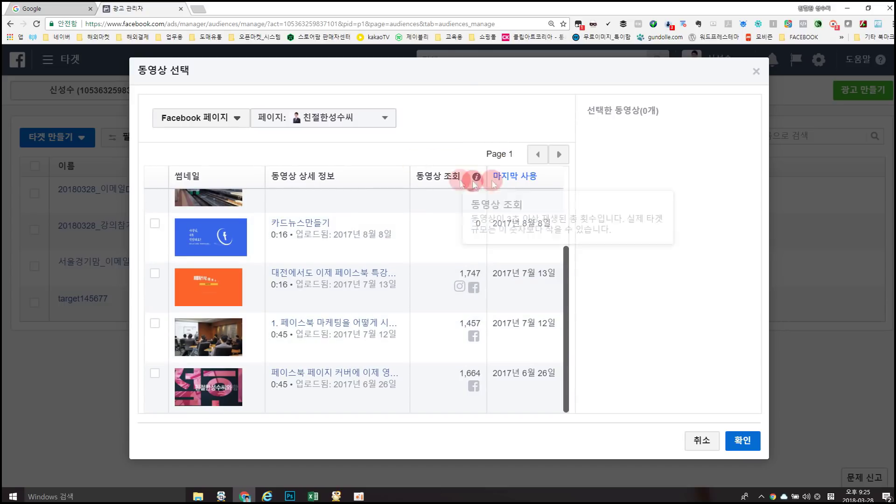
{"action": "right_click", "coordinate": [494, 140]}
{"action": "left_click", "coordinate": [482, 140]}
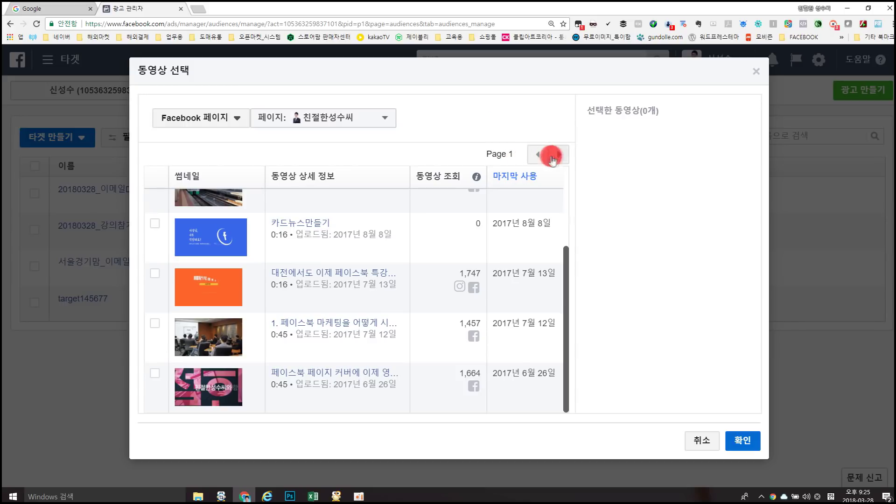
Look through the remaining result pages of the video list up to page 5, and return to page 1
{"action": "left_click", "coordinate": [559, 158]}
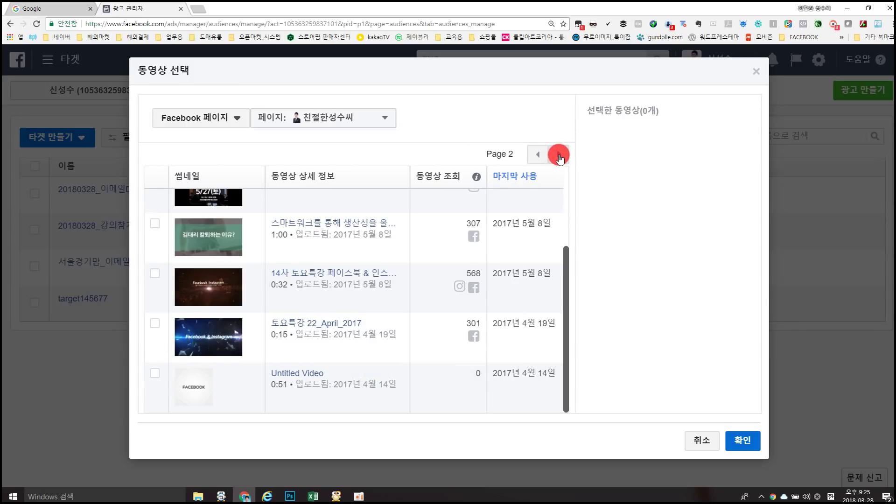
{"action": "left_click", "coordinate": [559, 157]}
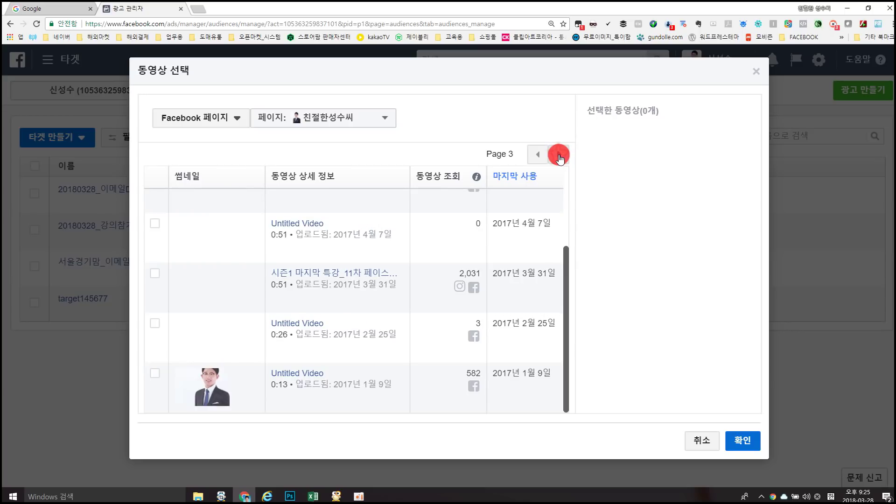
{"action": "left_click", "coordinate": [559, 157]}
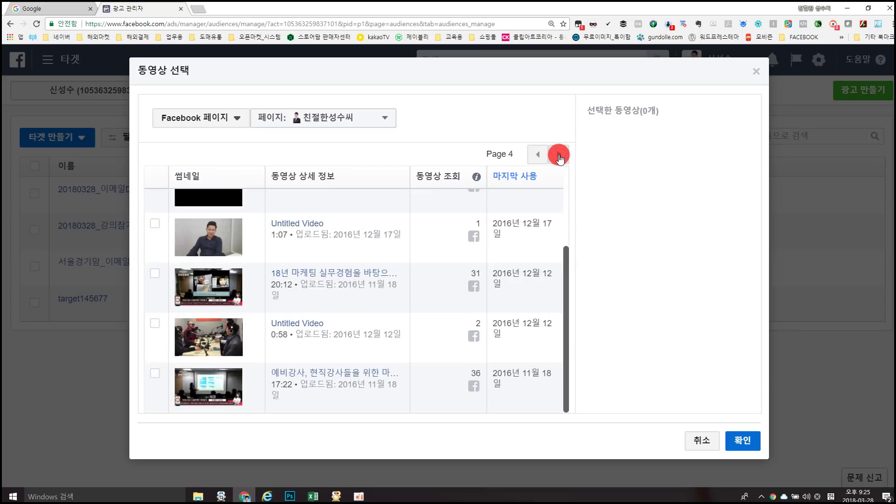
{"action": "left_click", "coordinate": [559, 157]}
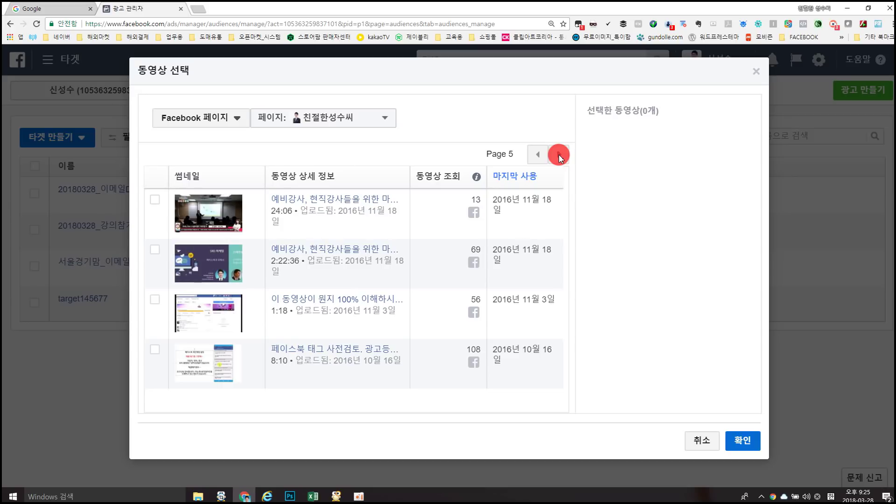
{"action": "left_click", "coordinate": [543, 157]}
{"action": "left_click", "coordinate": [543, 157]}
{"action": "left_click", "coordinate": [542, 156]}
{"action": "left_click", "coordinate": [542, 157]}
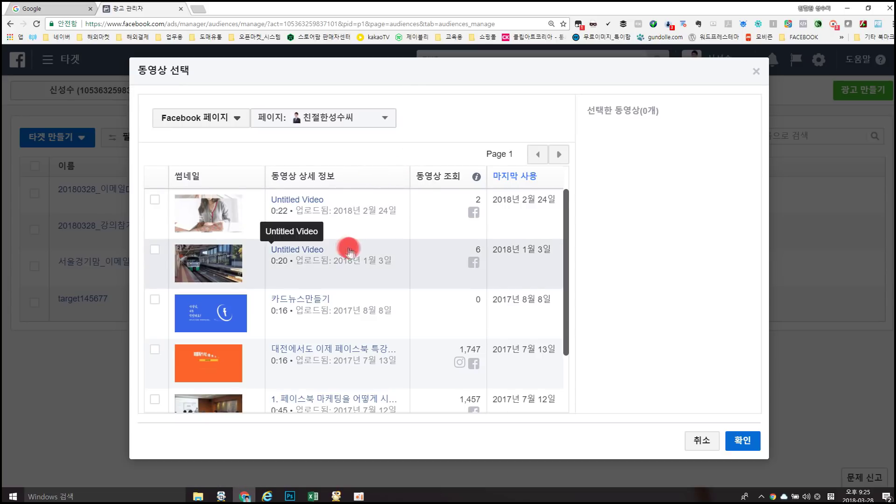
Select the three videos on page 1 dated 2017-07-13, 2017-07-12 and 2017-06-26 for the audience
{"action": "scroll", "coordinate": [349, 252], "scroll_direction": "down", "scroll_amount": 2}
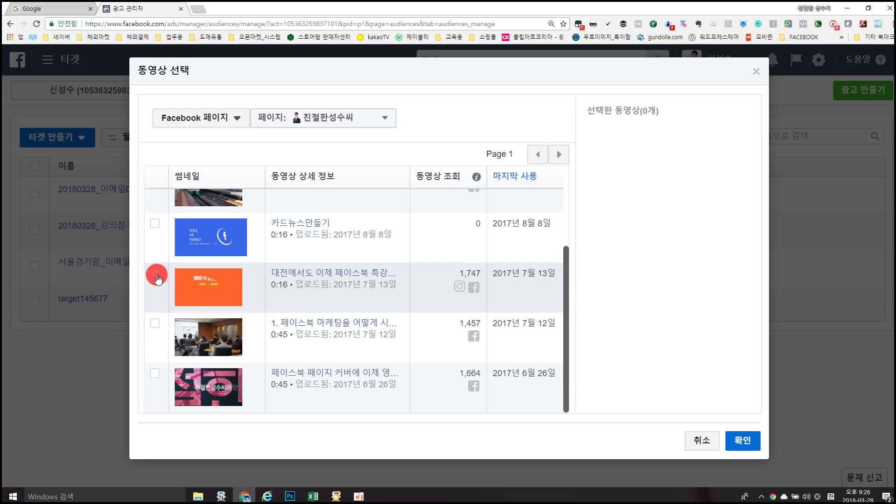
{"action": "left_click", "coordinate": [156, 277]}
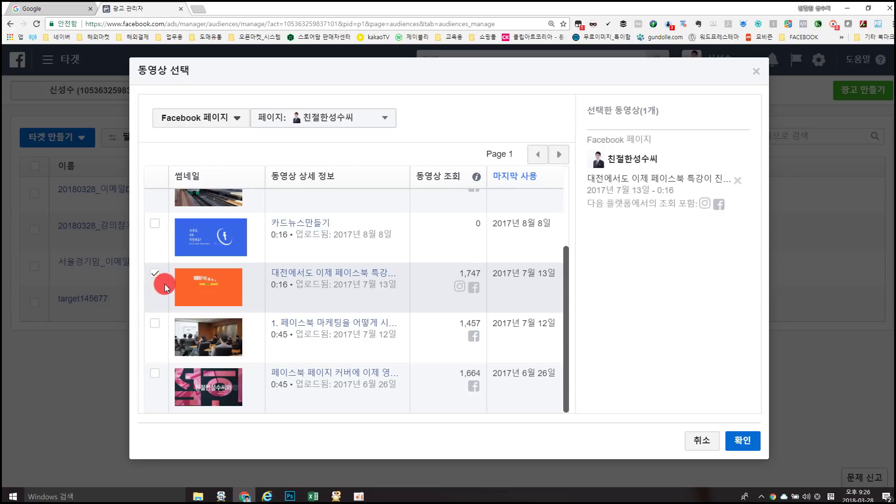
{"action": "left_click", "coordinate": [155, 323]}
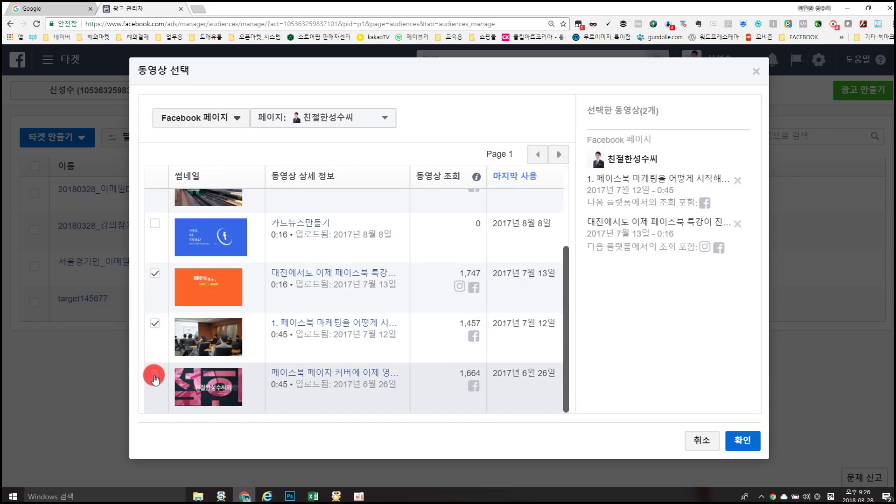
{"action": "left_click", "coordinate": [154, 376]}
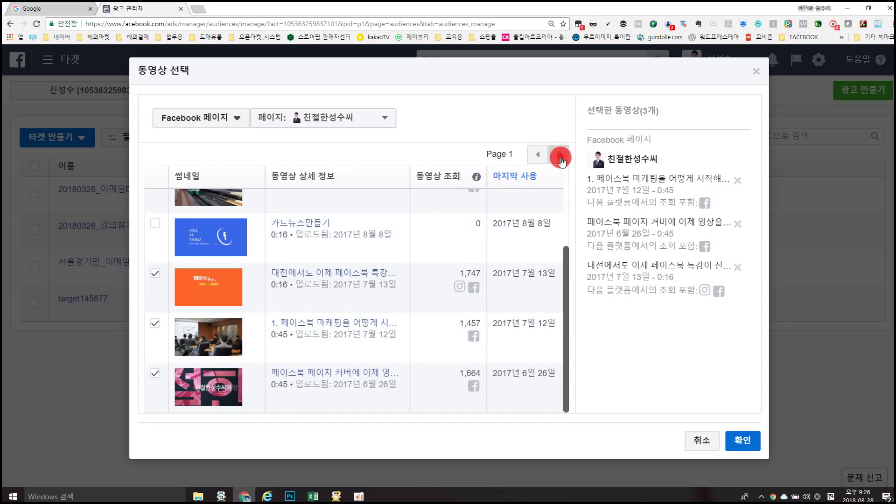
Add the 시즌1 마지막 특강_11차 video and the 0:13 Untitled Video of 2017-01-09 from page 3 to the selection
{"action": "left_click", "coordinate": [561, 156]}
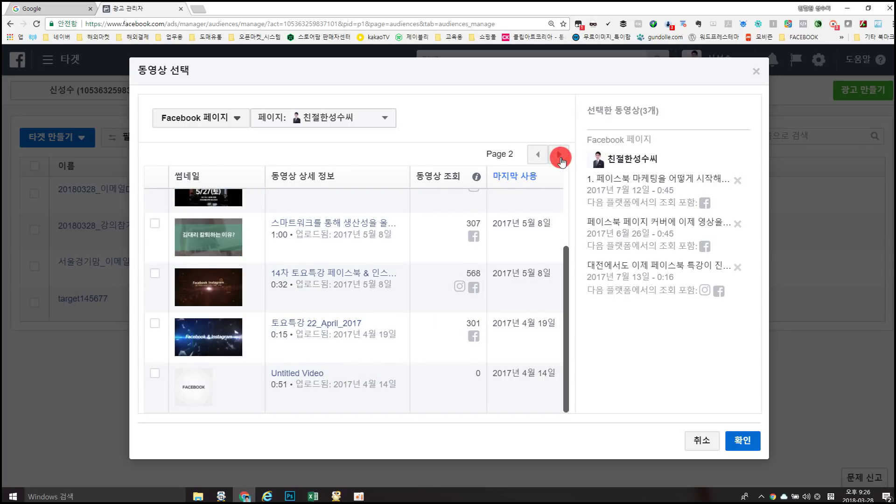
{"action": "left_click", "coordinate": [560, 156]}
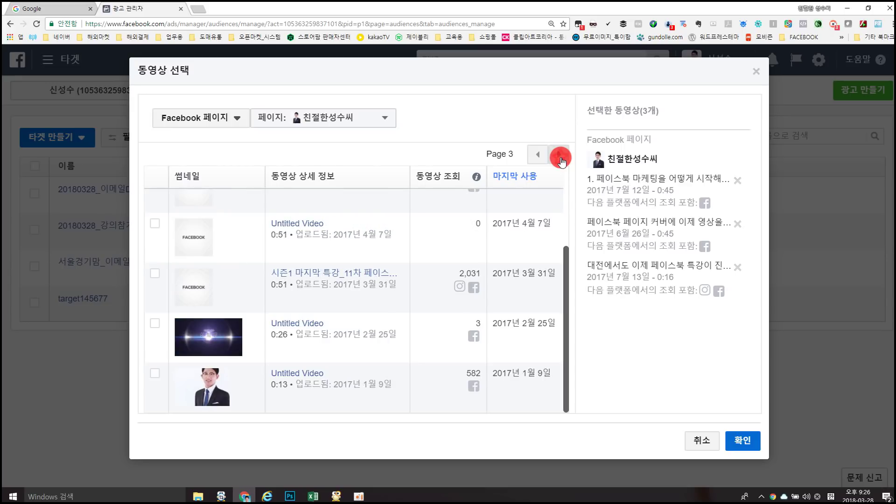
{"action": "left_click", "coordinate": [155, 273]}
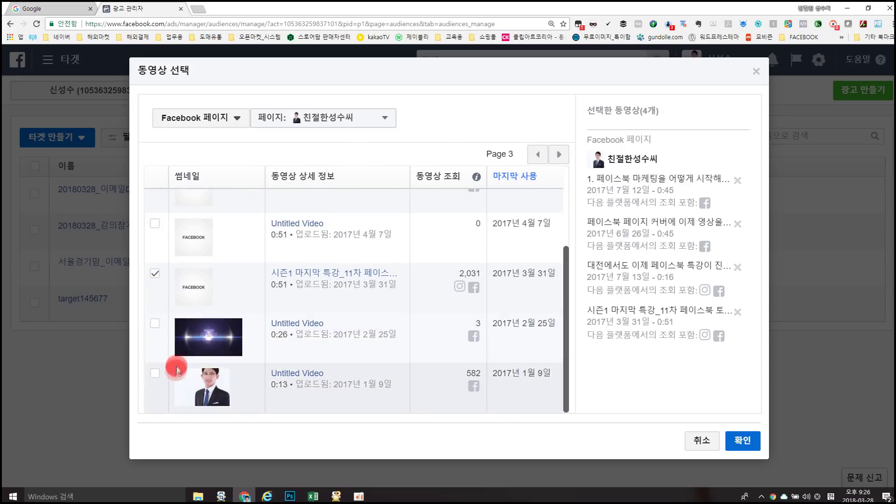
{"action": "left_click", "coordinate": [155, 373]}
Add the 1:18 video "이 동영상이 뭔지 100% 이해하시는..." from page 5 to the selected videos
{"action": "left_click", "coordinate": [560, 154]}
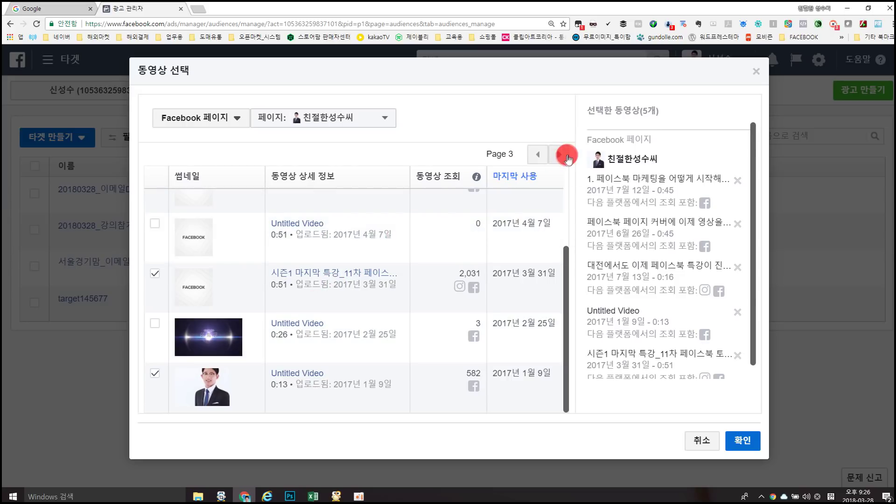
{"action": "left_click", "coordinate": [560, 155]}
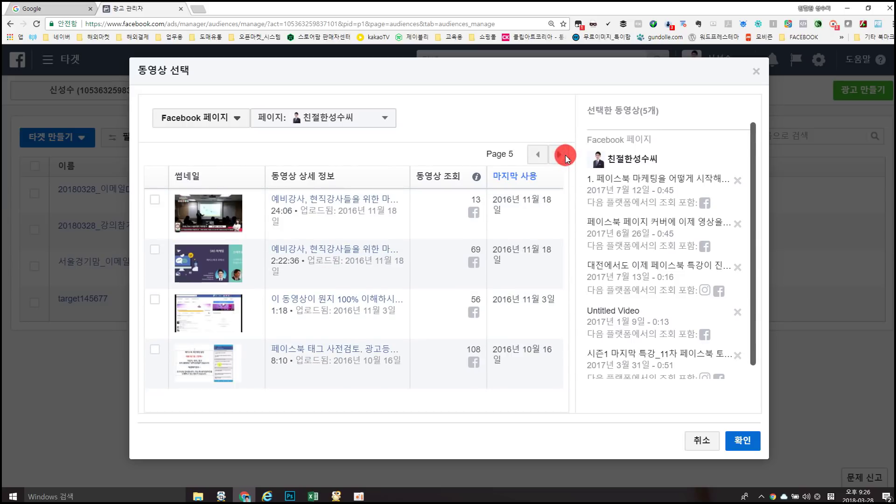
{"action": "left_click", "coordinate": [153, 301]}
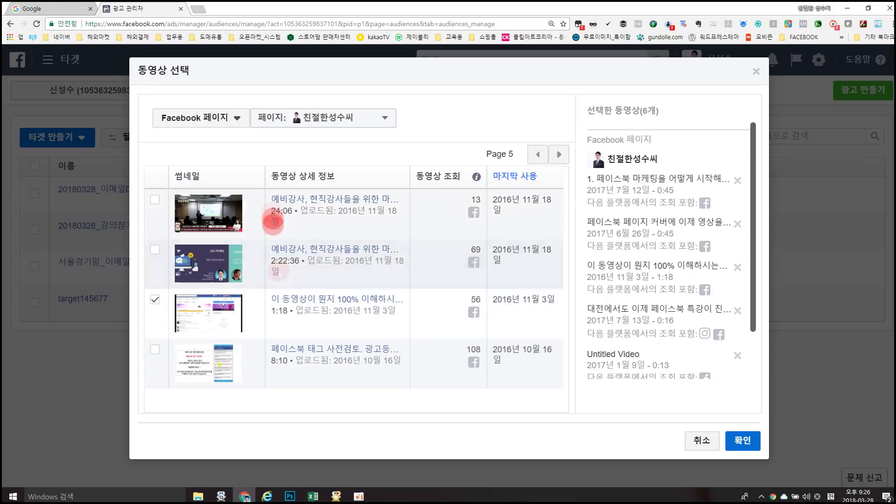
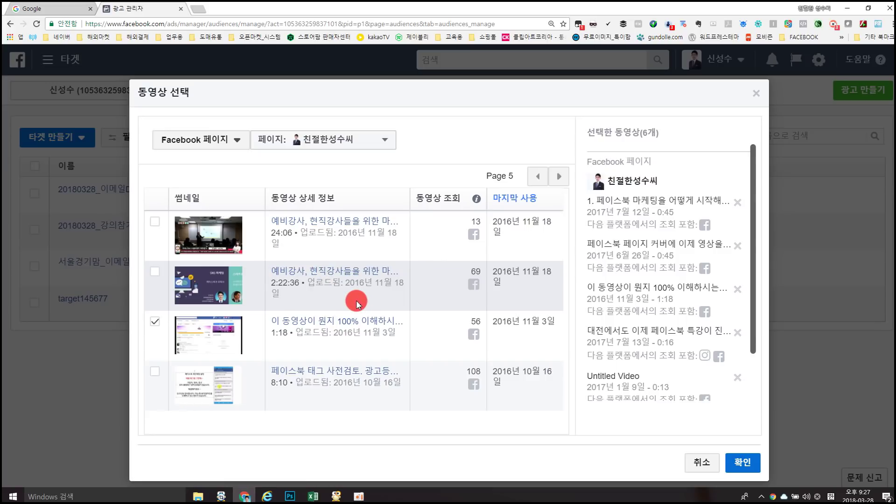
Switch the video source to the Instagram business profile (Instagram 비즈니스 프로필) while keeping the selected Facebook videos
{"action": "left_click", "coordinate": [234, 118]}
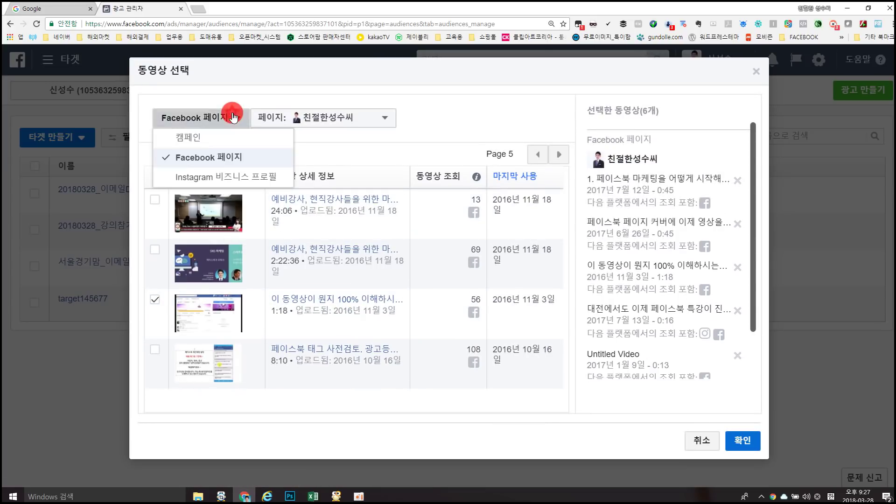
{"action": "left_click", "coordinate": [227, 175]}
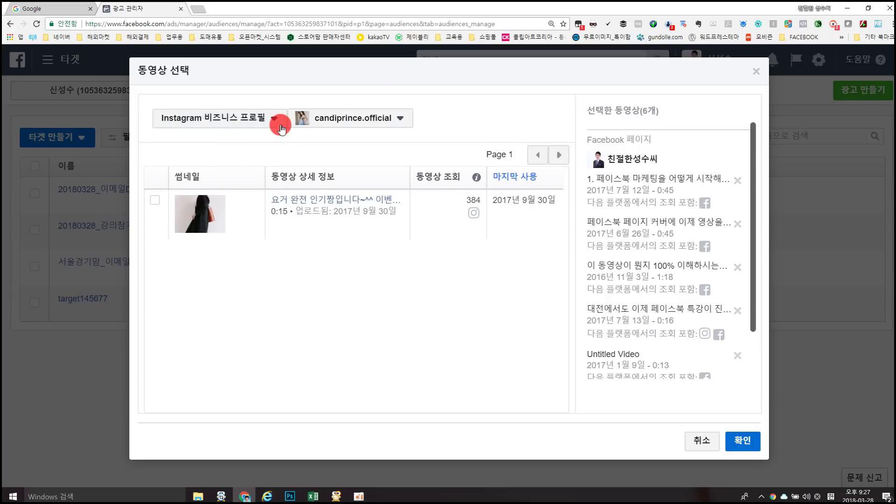
Add the 0:15 Instagram video uploaded on 2017-09-30 to the selection and switch the video source to campaigns (캠페인)
{"action": "left_click", "coordinate": [155, 200]}
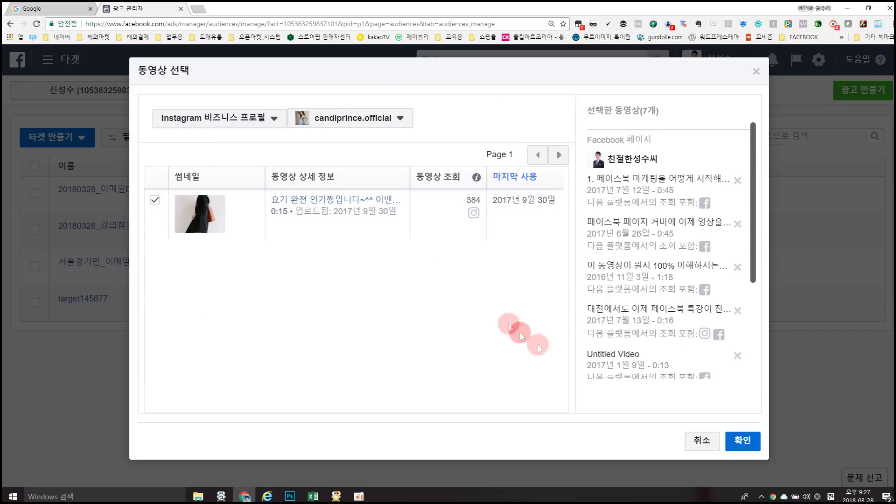
{"action": "left_click", "coordinate": [232, 120]}
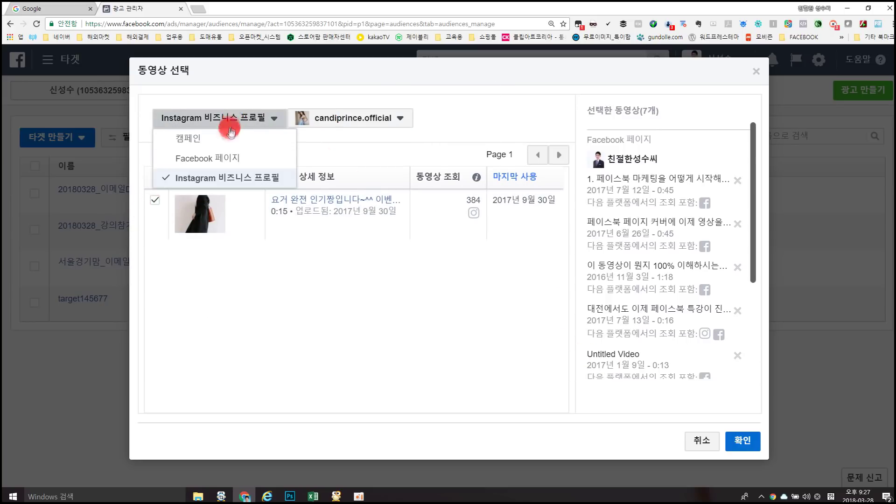
{"action": "left_click", "coordinate": [230, 135]}
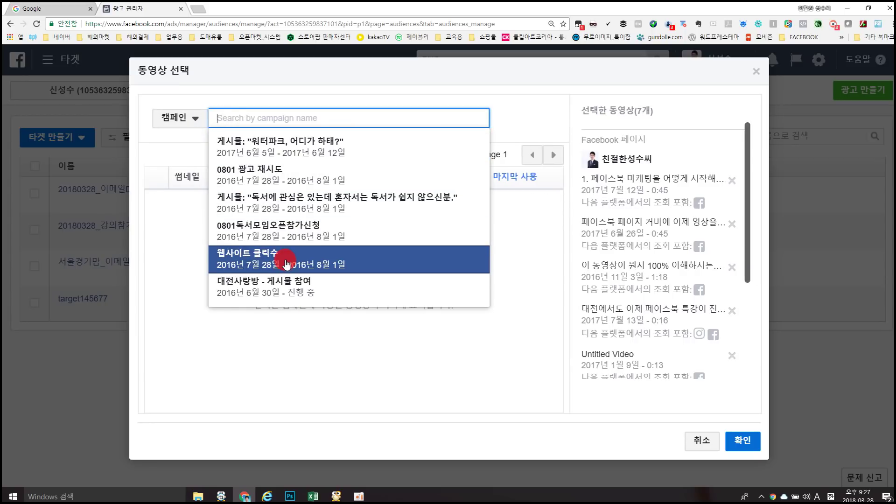
Check the campaigns 게시물: "워터파크, 어디가 하태?" and 0801 광고 재시도 for usable videos
{"action": "left_click", "coordinate": [248, 141]}
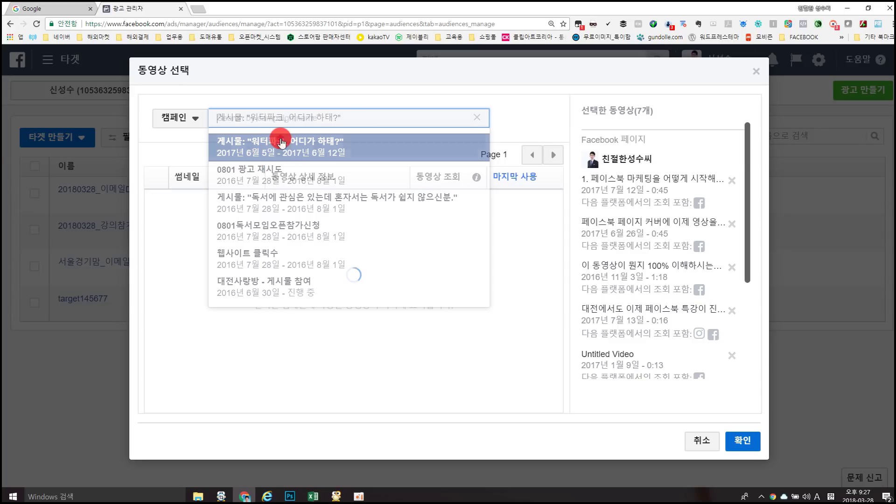
{"action": "left_click", "coordinate": [278, 117]}
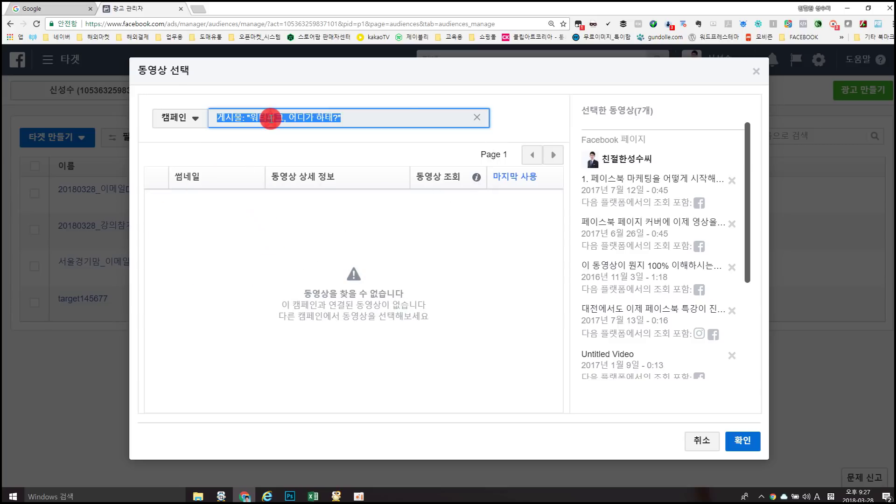
{"action": "left_click", "coordinate": [476, 117]}
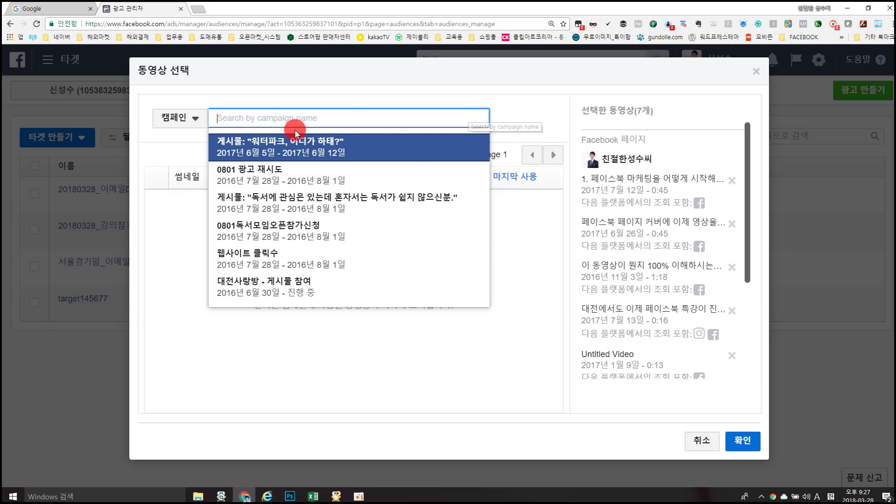
{"action": "left_click", "coordinate": [224, 177]}
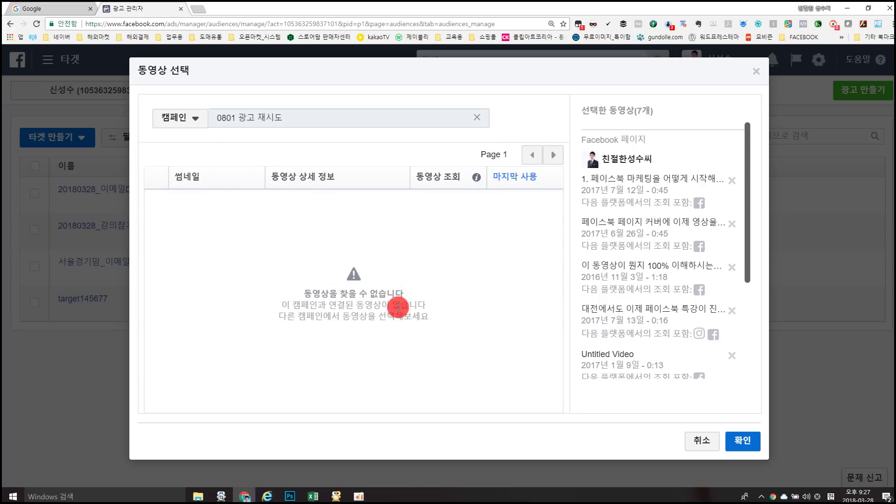
Return the video source to the Facebook page (Facebook 페이지) and confirm the selected videos for the audience
{"action": "left_click", "coordinate": [195, 120]}
{"action": "left_click", "coordinate": [195, 158]}
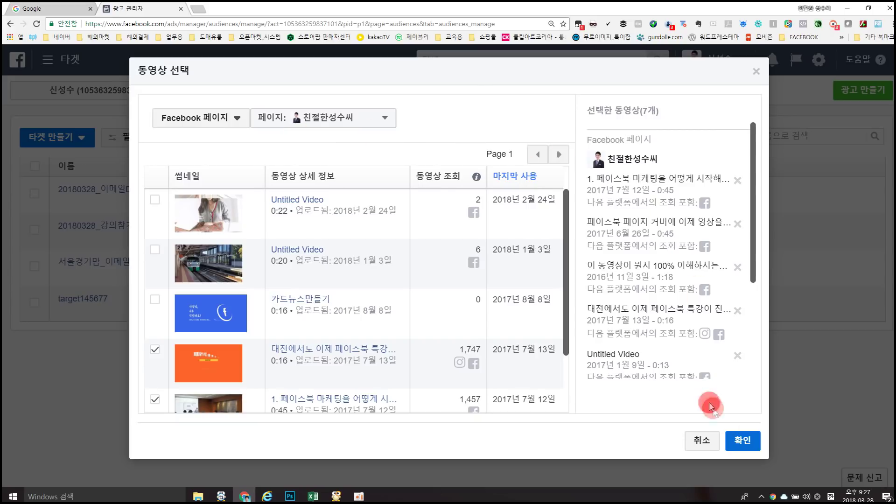
{"action": "left_click", "coordinate": [743, 440]}
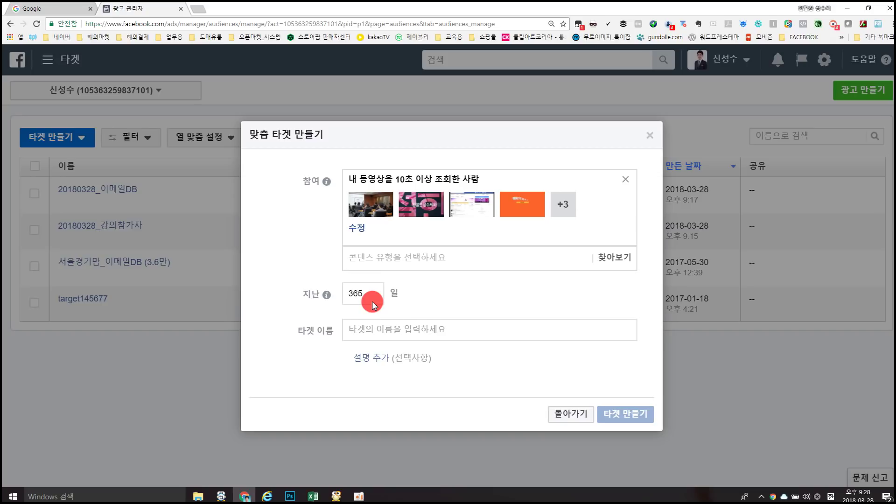
Name the video audience 20180328_페이지(페북관련영상)365일 and show its optional description field
{"action": "left_click", "coordinate": [368, 328]}
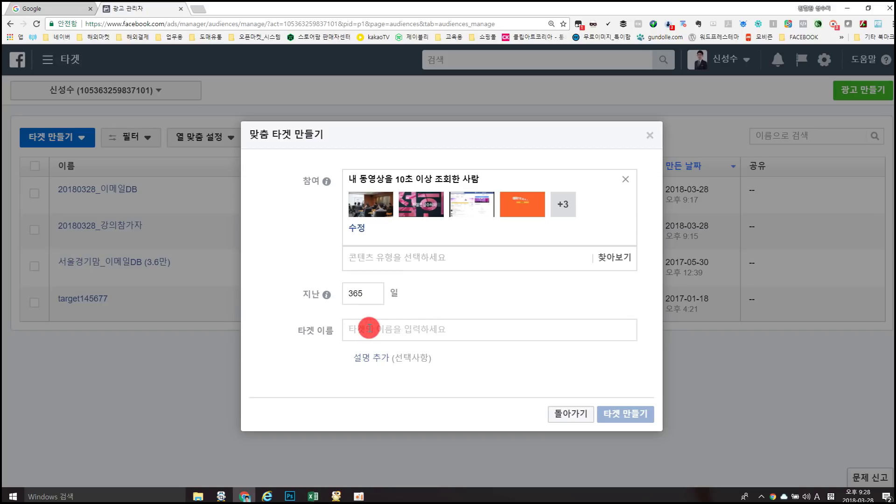
{"action": "type", "text": "2018"}
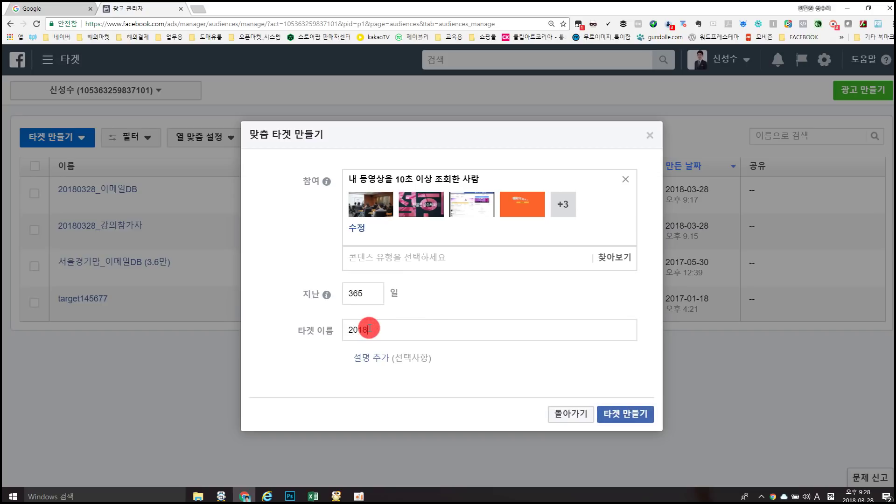
{"action": "type", "text": "0328_"}
{"action": "type", "text": "vp"}
{"action": "key", "text": "BackSpace"}
{"action": "key", "text": "BackSpace"}
{"action": "key", "text": "Hangul"}
{"action": "type", "text": "페이지(페북"}
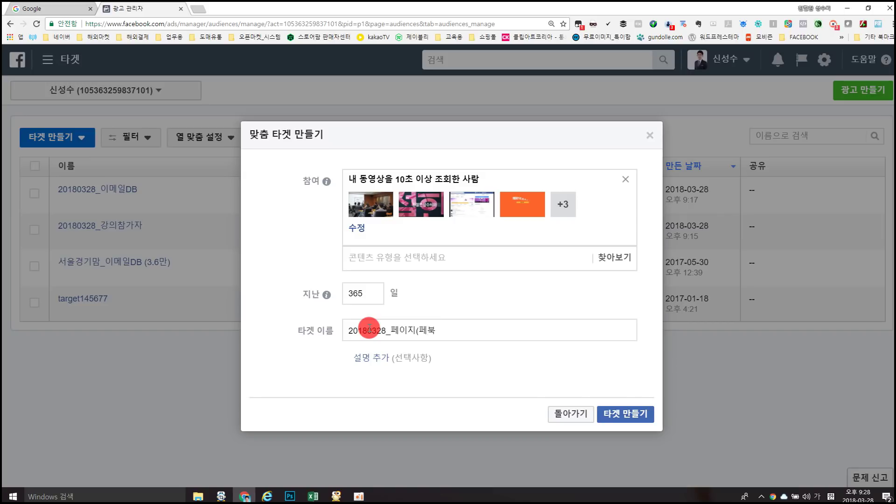
{"action": "type", "text": "관련영상)365일"}
{"action": "left_click", "coordinate": [369, 358]}
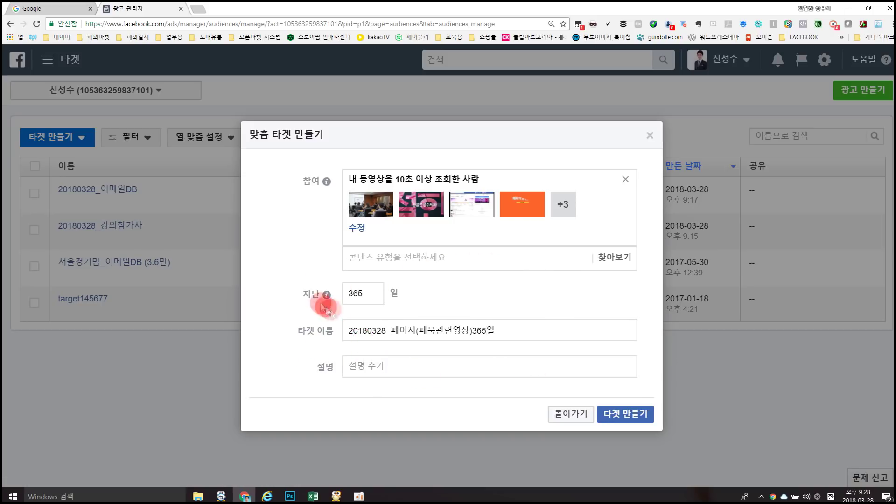
Create the video-view custom audience and finish the wizard without making an ad or expanding the audience
{"action": "mouse_move", "coordinate": [476, 222]}
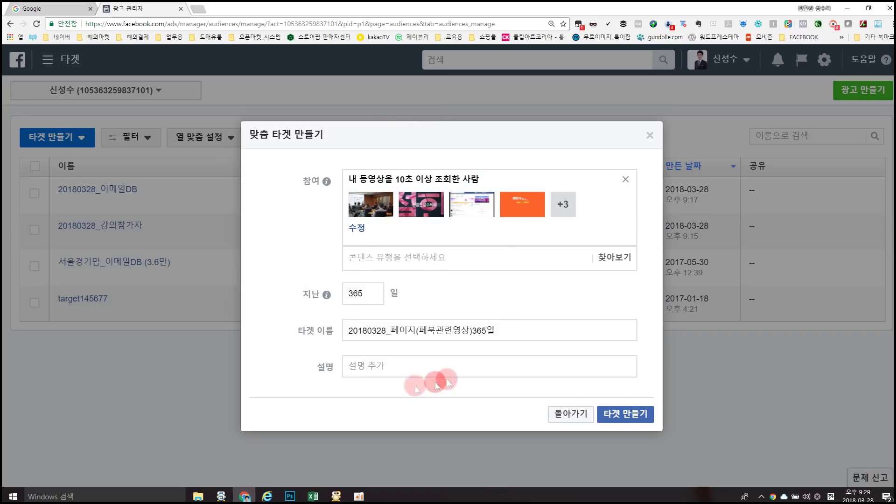
{"action": "left_click", "coordinate": [640, 415]}
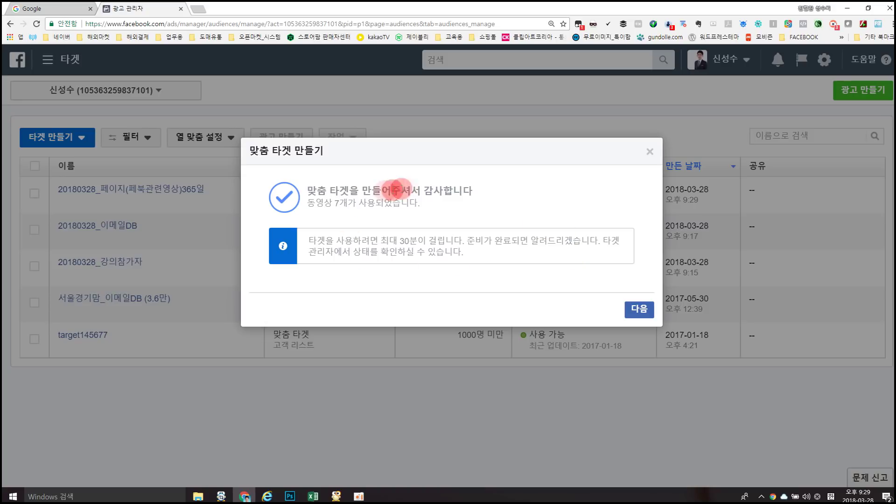
{"action": "left_click", "coordinate": [644, 310]}
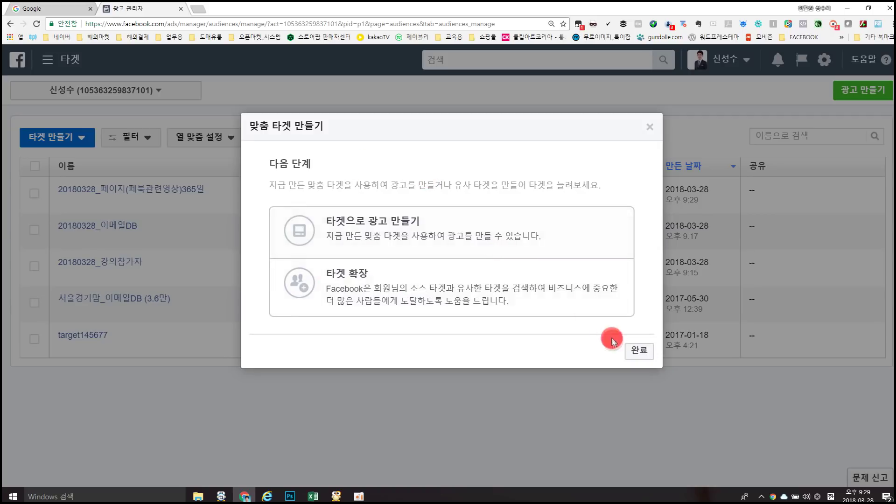
{"action": "left_click", "coordinate": [639, 350]}
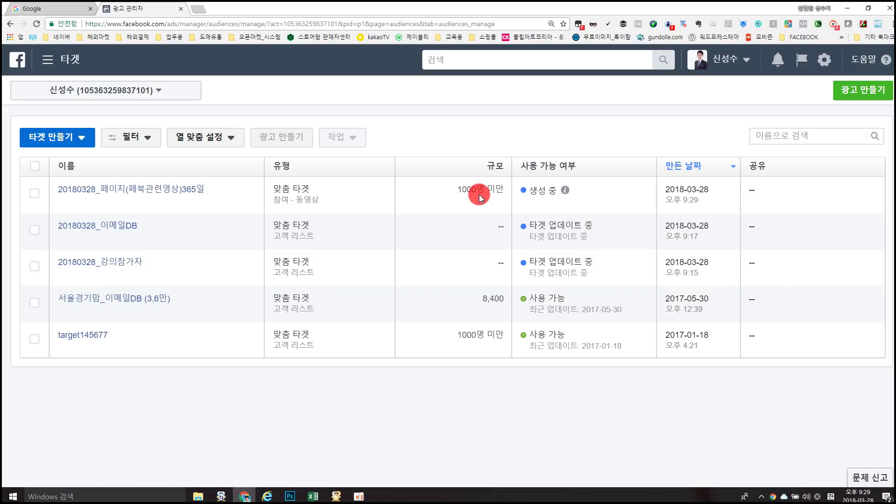
{"action": "mouse_move", "coordinate": [563, 192]}
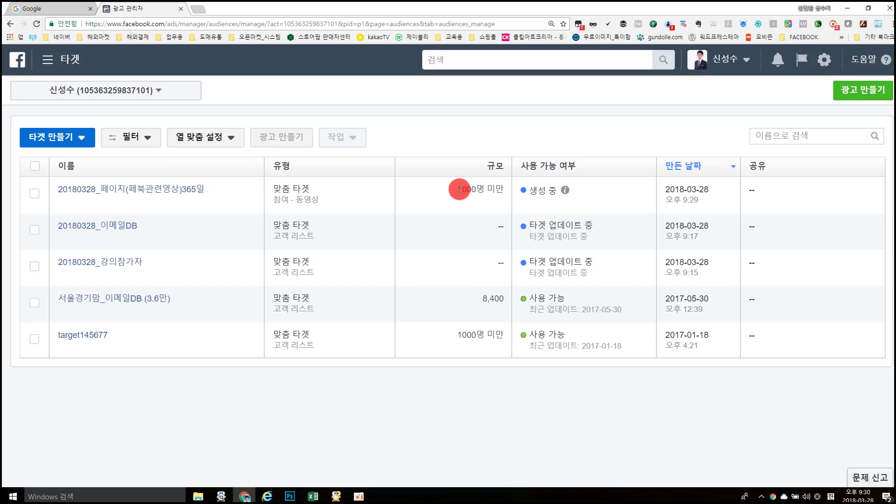
{"action": "mouse_move", "coordinate": [126, 265]}
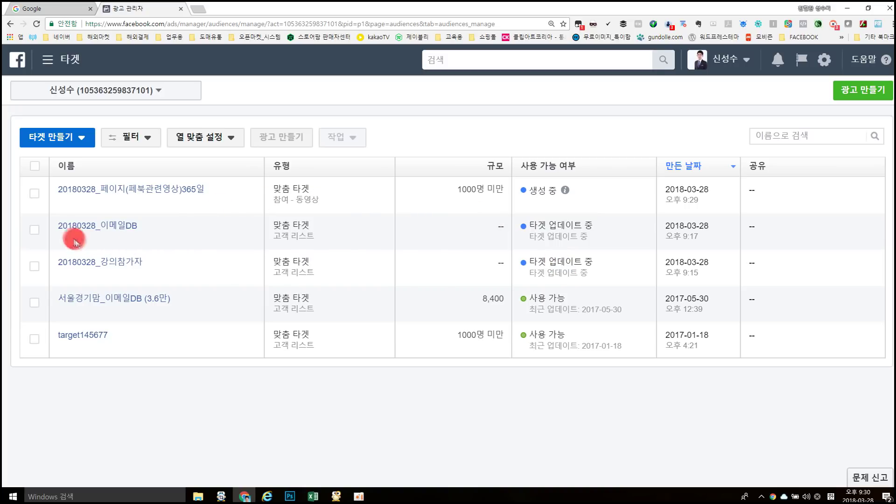
{"action": "mouse_move", "coordinate": [135, 239]}
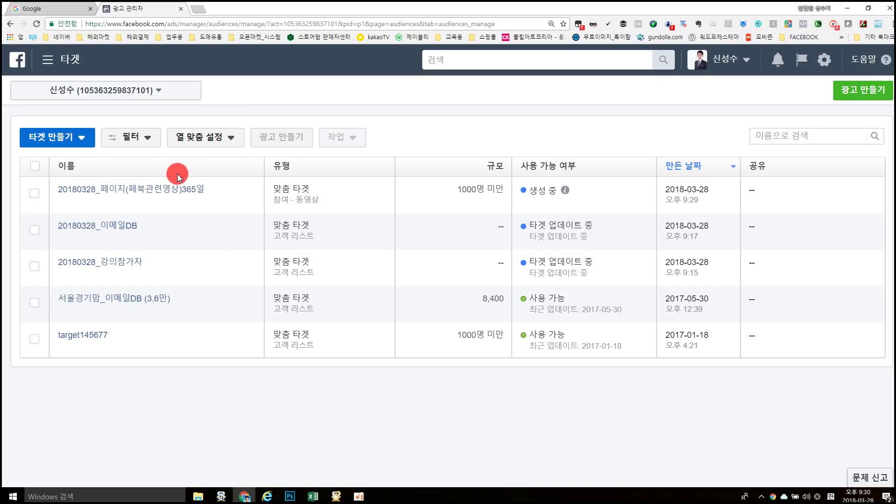
{"action": "left_click", "coordinate": [80, 144]}
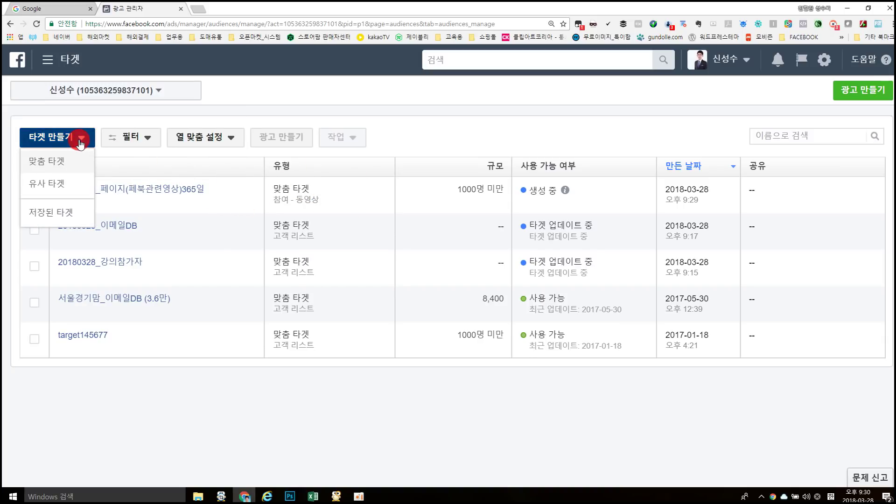
{"action": "left_click", "coordinate": [70, 157]}
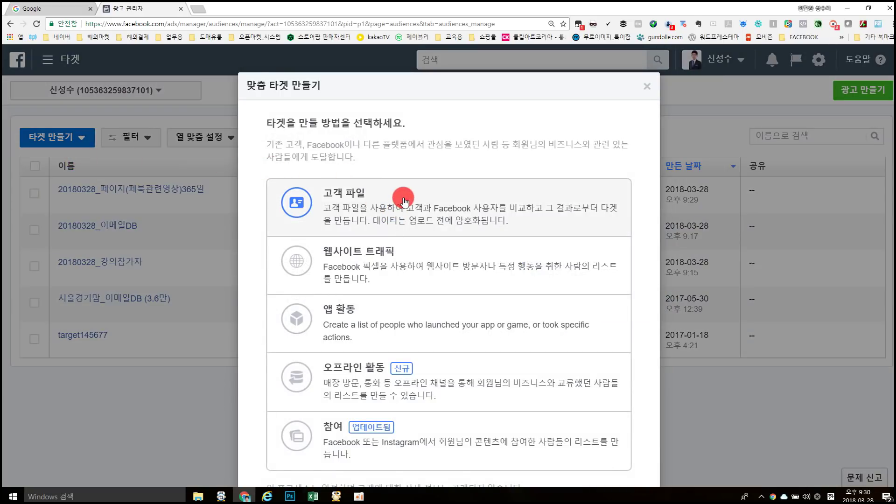
{"action": "scroll", "coordinate": [406, 210], "scroll_direction": "down", "scroll_amount": 2}
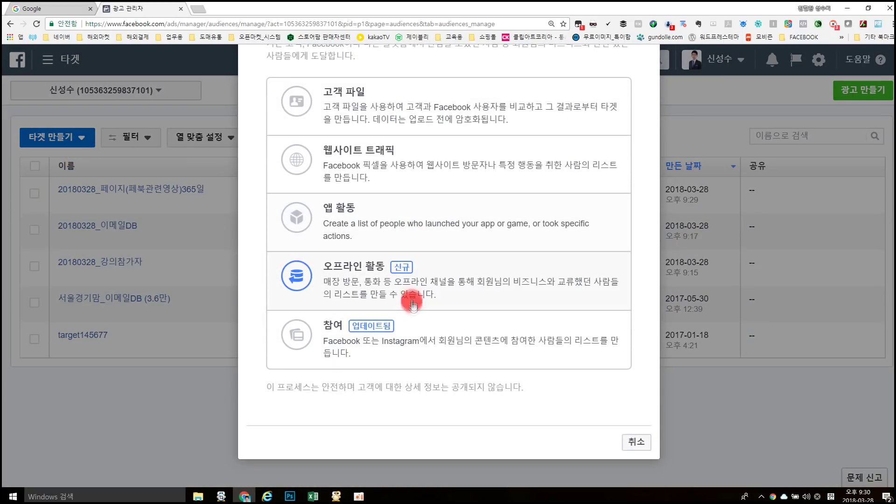
{"action": "left_click", "coordinate": [417, 330]}
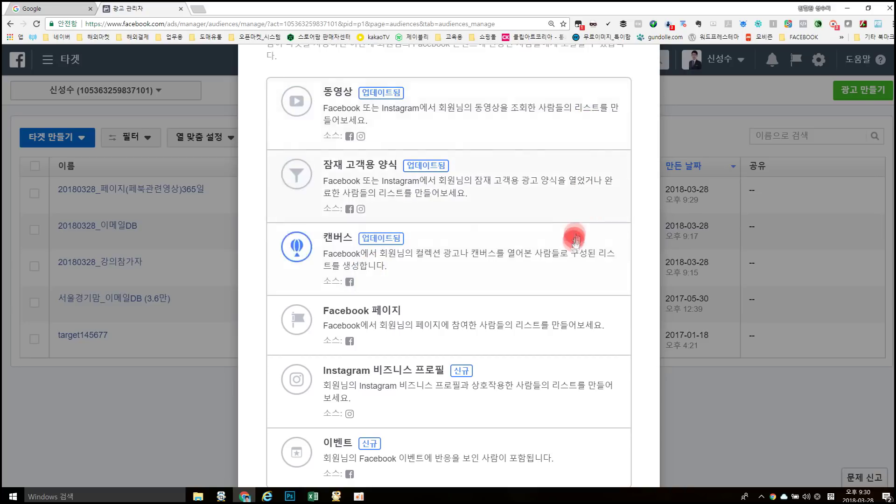
{"action": "scroll", "coordinate": [572, 276], "scroll_direction": "down", "scroll_amount": 2}
{"action": "left_click", "coordinate": [600, 383]}
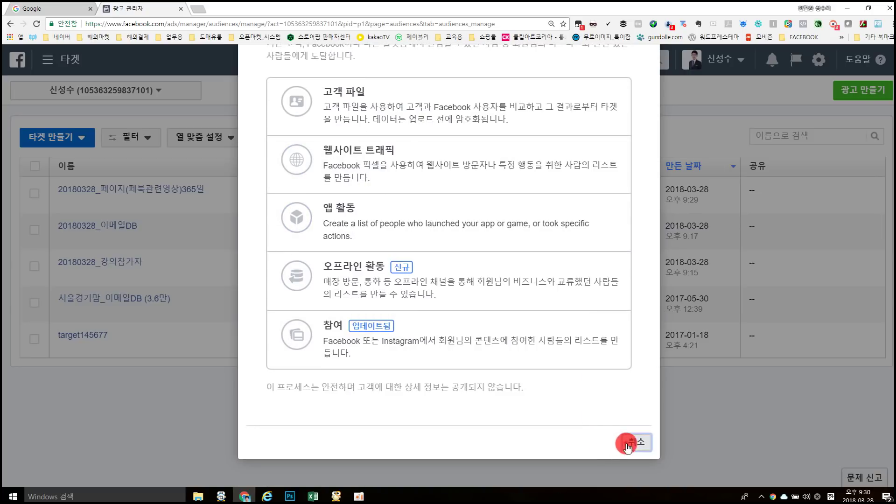
{"action": "left_click", "coordinate": [630, 444]}
Start a new custom audience based on engagement (참여) with the Facebook page
{"action": "left_click", "coordinate": [73, 137]}
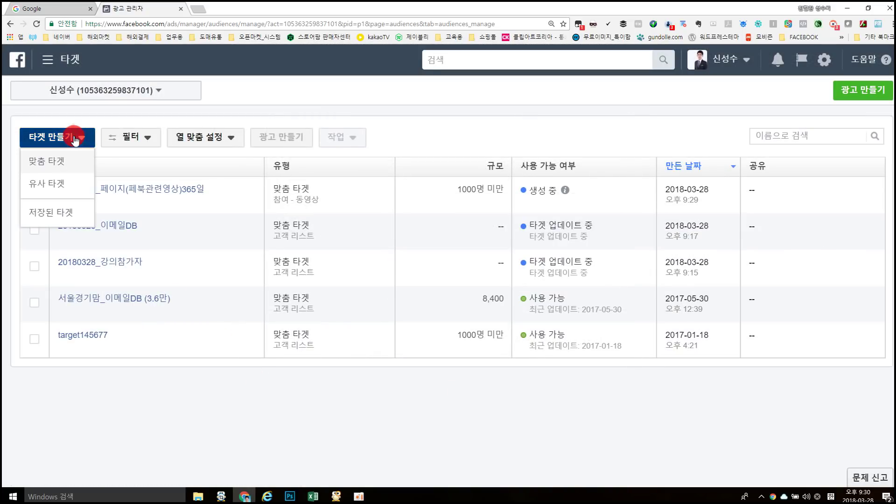
{"action": "left_click", "coordinate": [63, 158]}
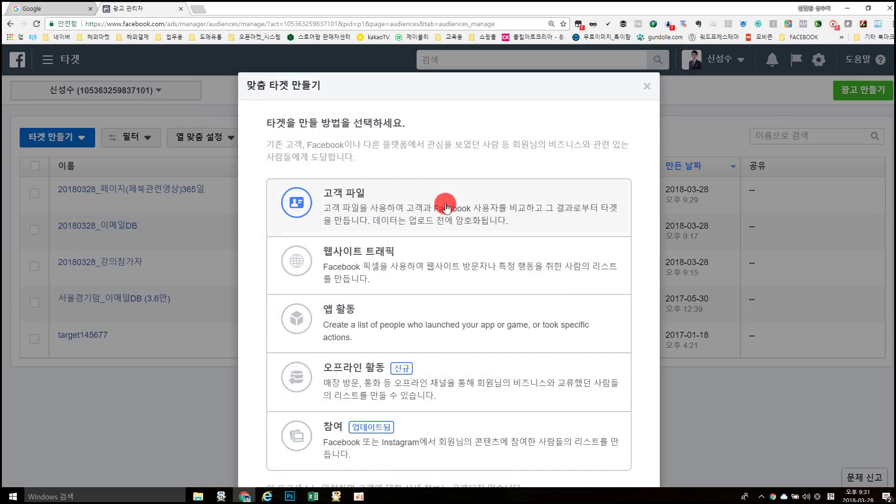
{"action": "scroll", "coordinate": [444, 200], "scroll_direction": "down", "scroll_amount": 1}
{"action": "left_click", "coordinate": [414, 393]}
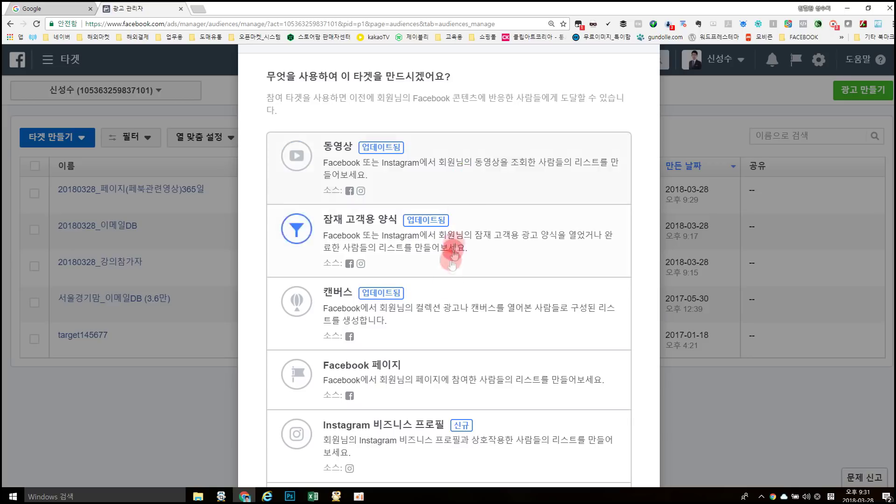
{"action": "scroll", "coordinate": [451, 266], "scroll_direction": "down", "scroll_amount": 3}
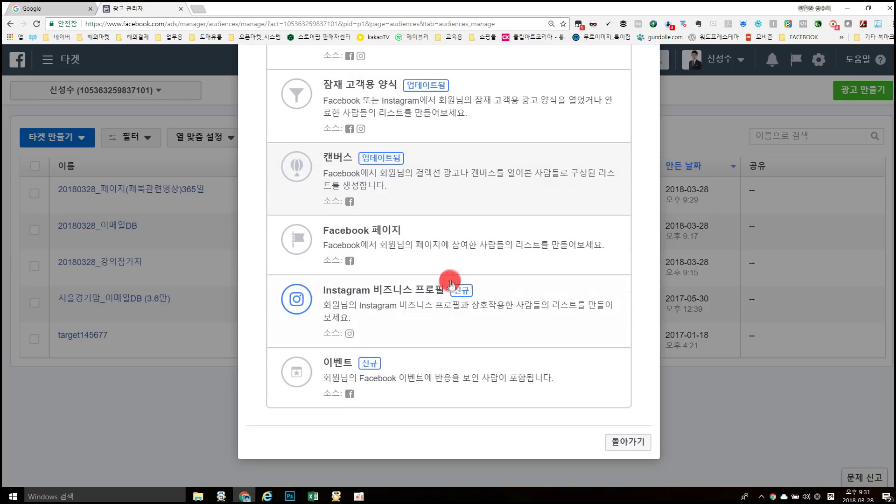
{"action": "left_click", "coordinate": [403, 251]}
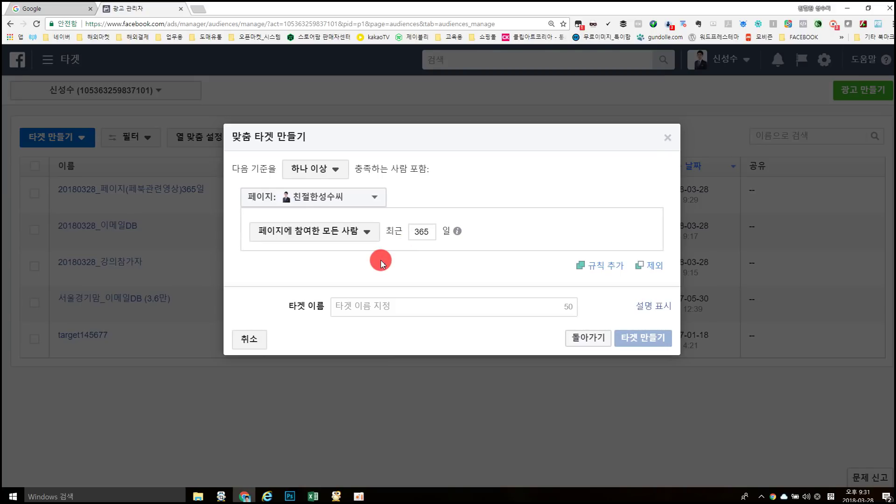
Try requiring people to meet all criteria (모두), and restore the rule to at least one (하나 이상)
{"action": "left_click", "coordinate": [336, 171]}
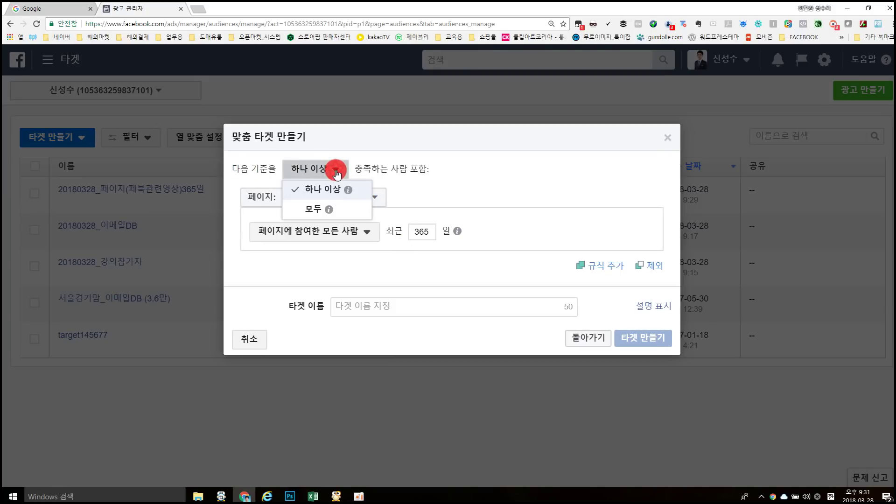
{"action": "left_click", "coordinate": [322, 210]}
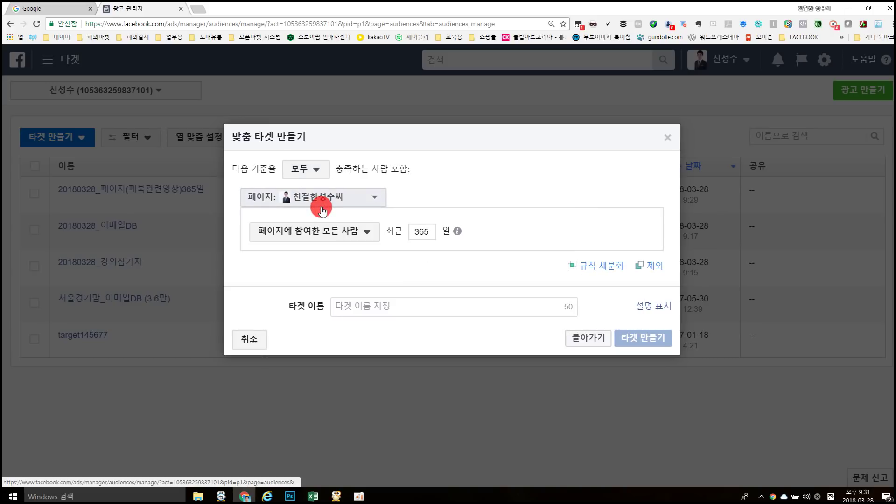
{"action": "left_click", "coordinate": [309, 169]}
{"action": "left_click", "coordinate": [317, 192]}
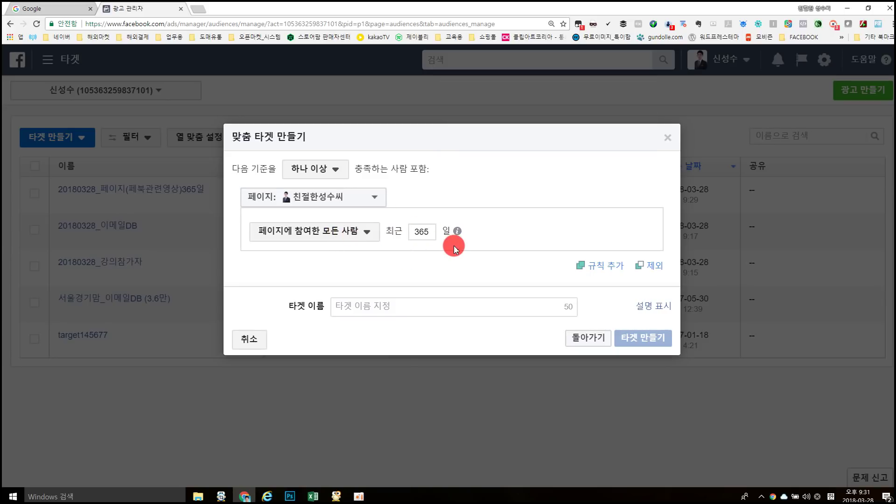
Set the page audience's condition to everyone who visited the page (페이지를 방문한 모든 사람)
{"action": "mouse_move", "coordinate": [457, 233]}
{"action": "left_click", "coordinate": [368, 232]}
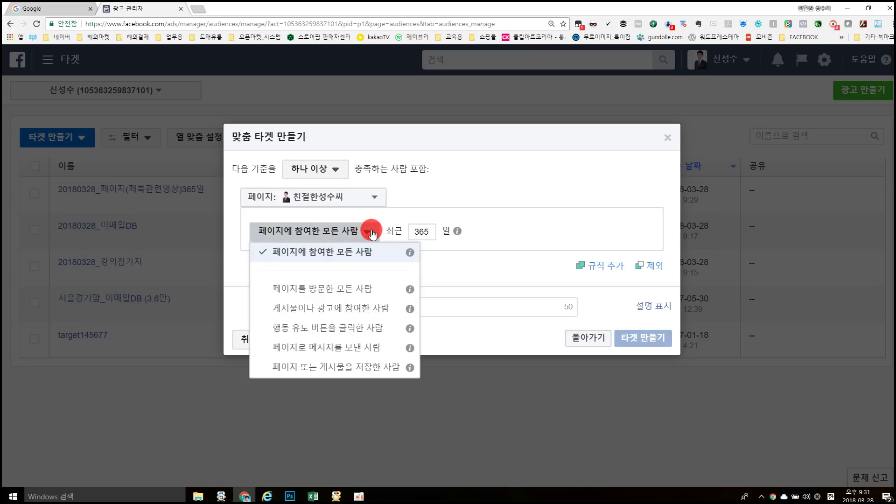
{"action": "left_click", "coordinate": [354, 283]}
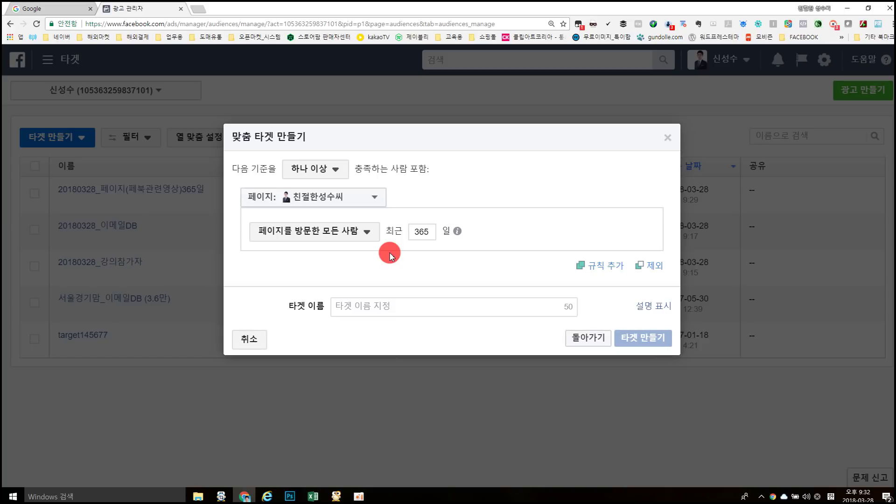
{"action": "left_click", "coordinate": [369, 233]}
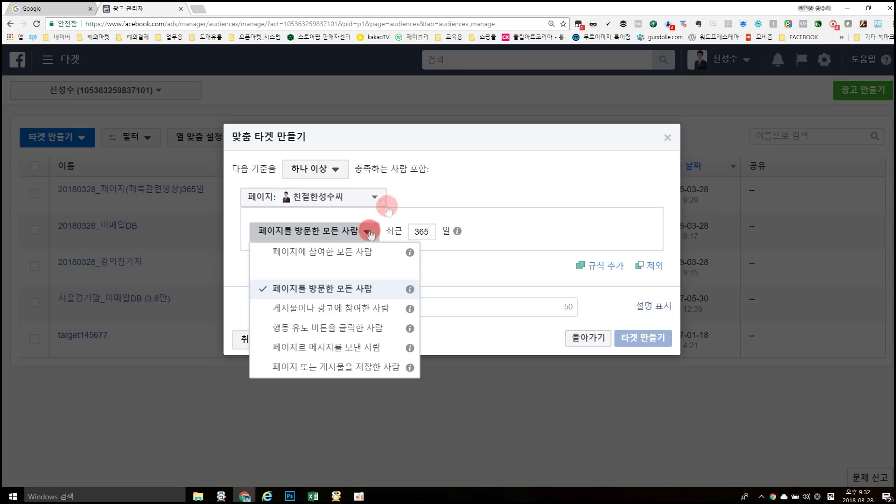
{"action": "left_click", "coordinate": [430, 214]}
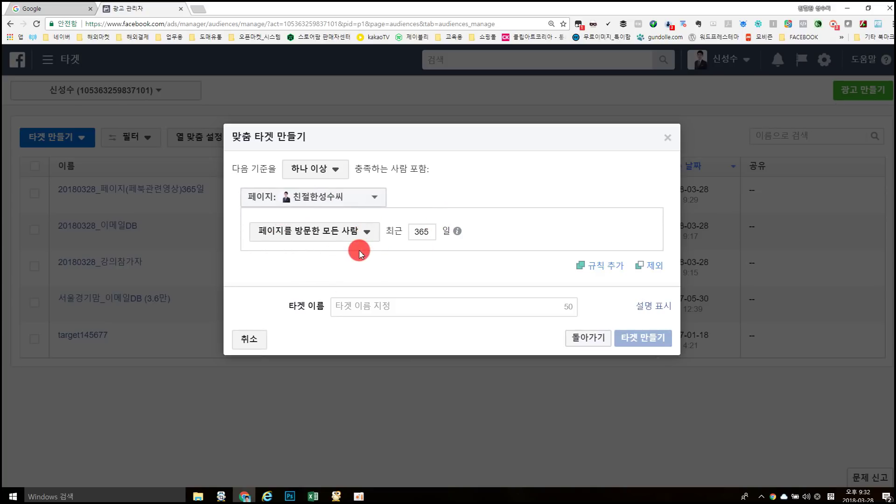
Name the page-visitor audience 20180328_페이지방문자모두365일 and create it, finishing the wizard without a lookalike audience or an ad
{"action": "left_click", "coordinate": [364, 306]}
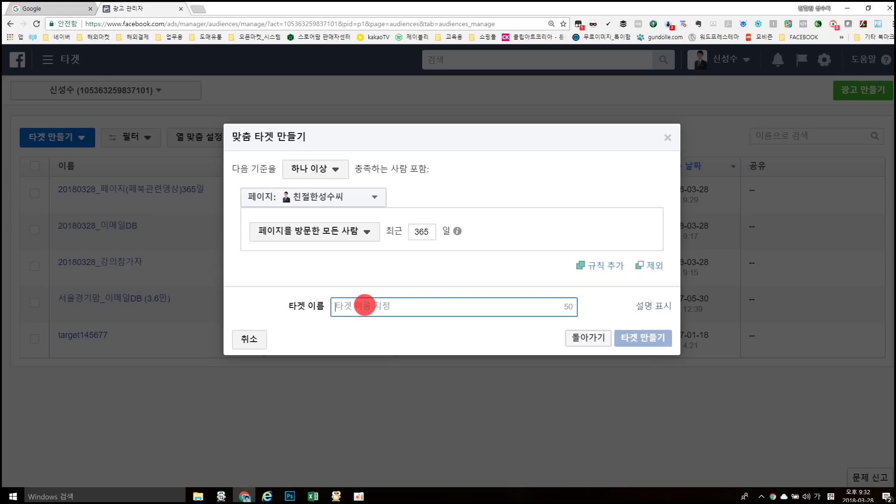
{"action": "type", "text": "2018"}
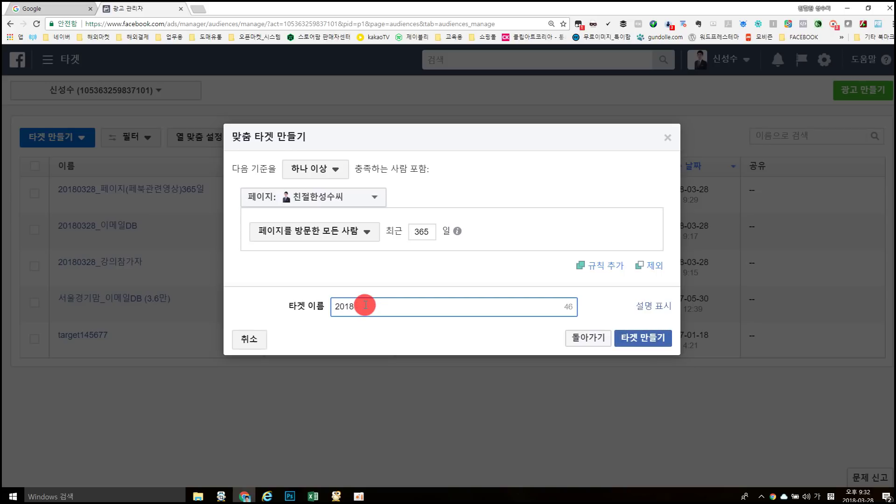
{"action": "type", "text": "0328_페이지방문자모드"}
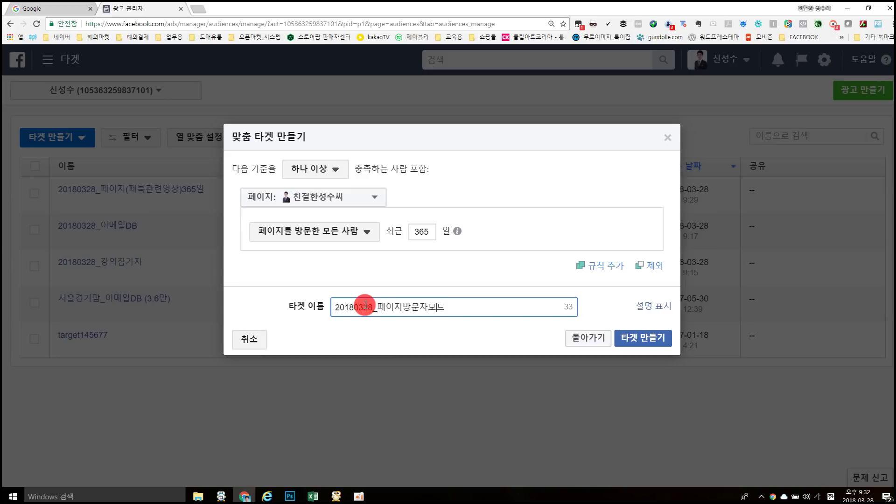
{"action": "type", "text": "365"}
{"action": "key", "text": "Hangul"}
{"action": "key", "text": "Hangul"}
{"action": "type", "text": "일"}
{"action": "key", "text": "BackSpace"}
{"action": "type", "text": "두"}
{"action": "left_click", "coordinate": [639, 336]}
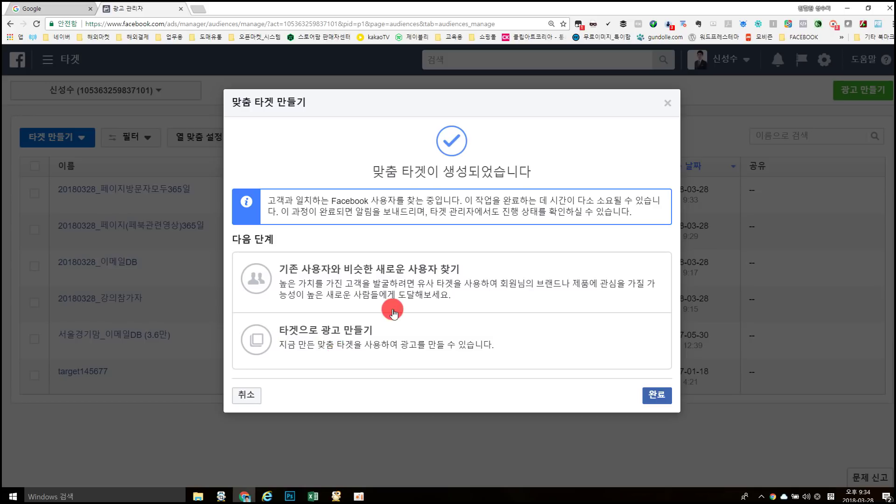
{"action": "left_click", "coordinate": [657, 395]}
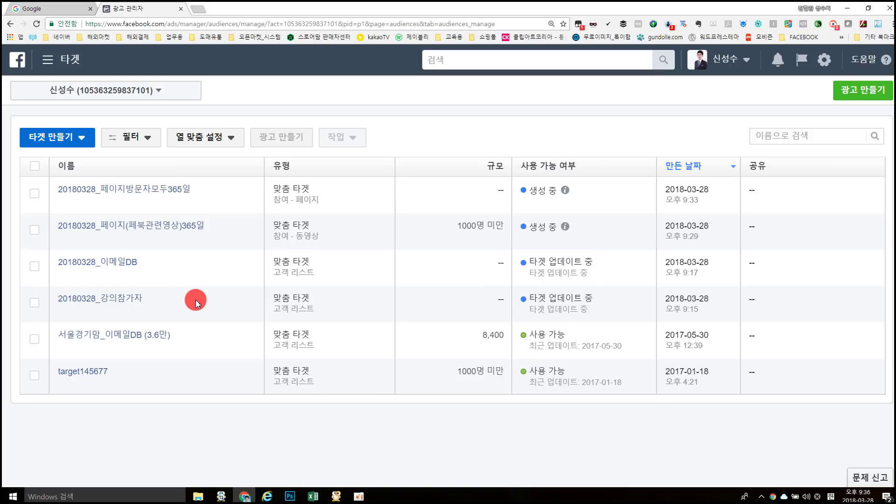
Refresh the audience list and check the availability status (사용 가능 여부) of the custom audiences
{"action": "left_click", "coordinate": [36, 23]}
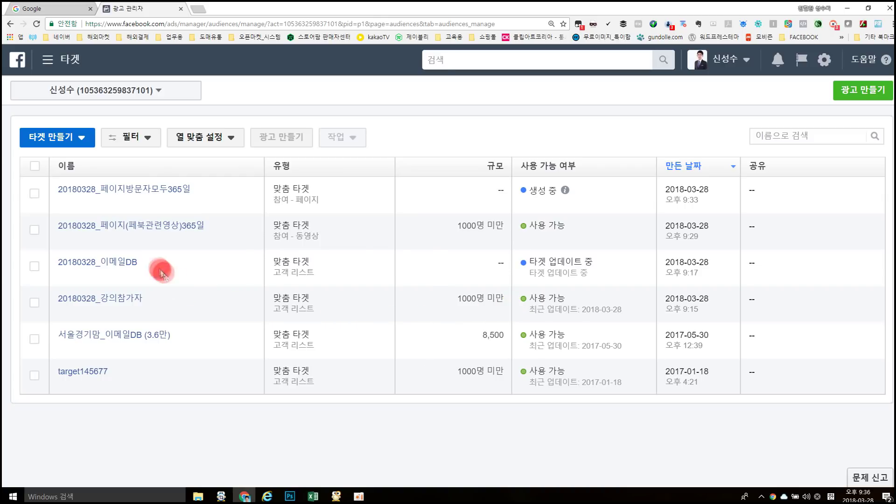
{"action": "mouse_move", "coordinate": [154, 231]}
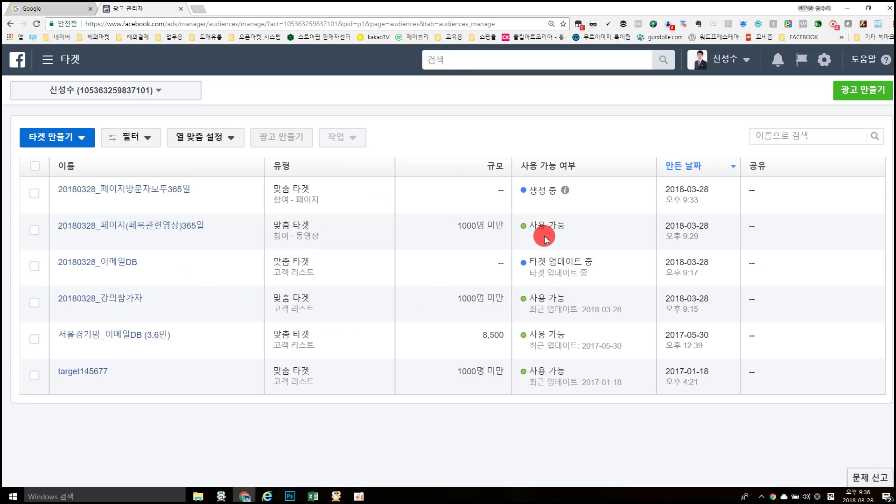